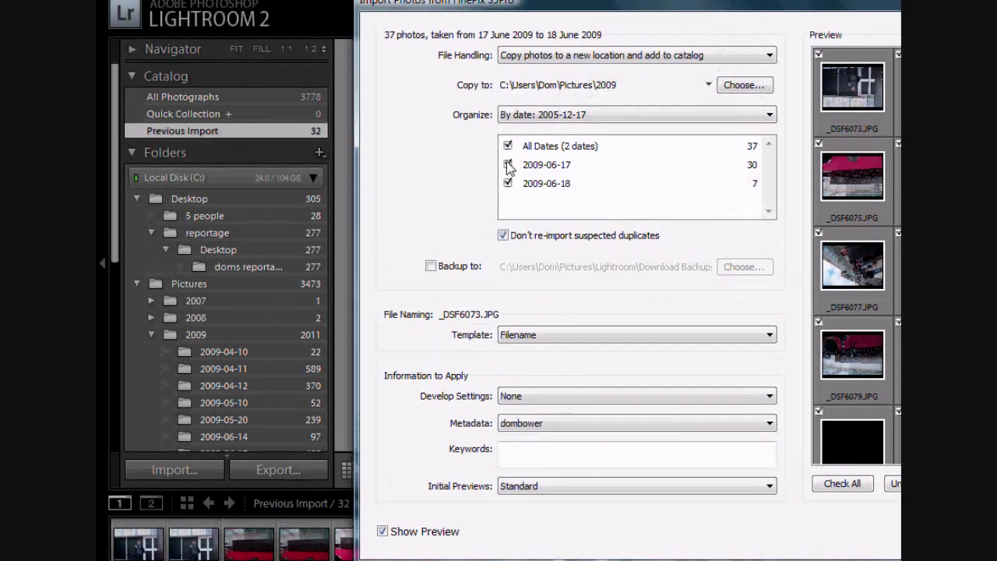
# Step: Import only the 2009-06-18 photos into the Lightroom catalog and step to the standing-man shot
pyautogui.click(508, 166)
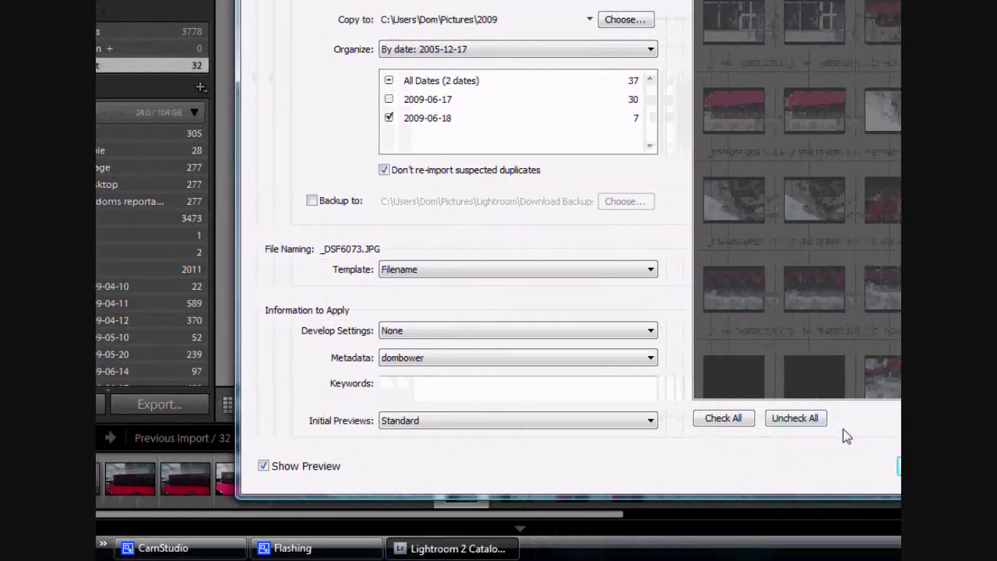
pyautogui.click(864, 465)
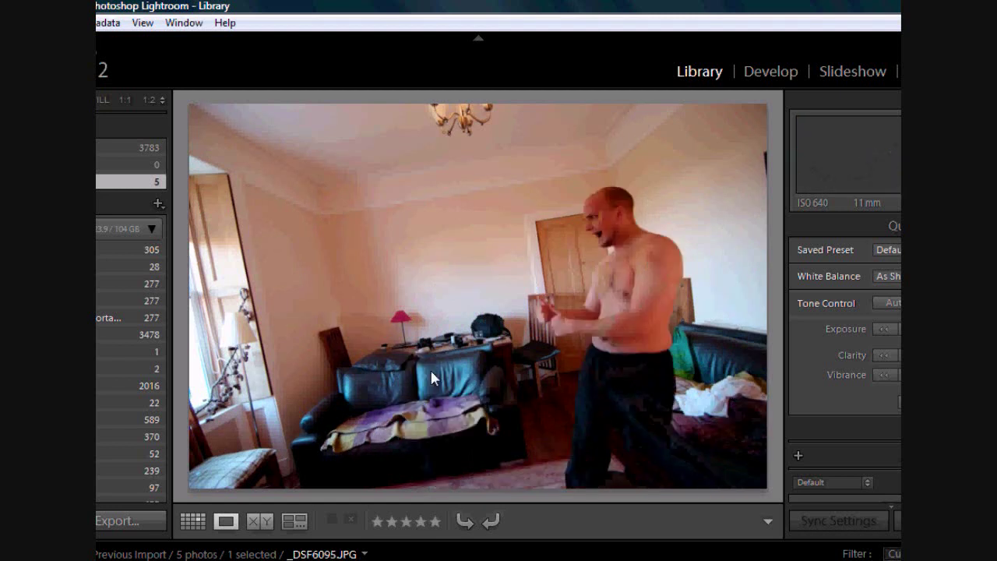
pyautogui.press('Right')
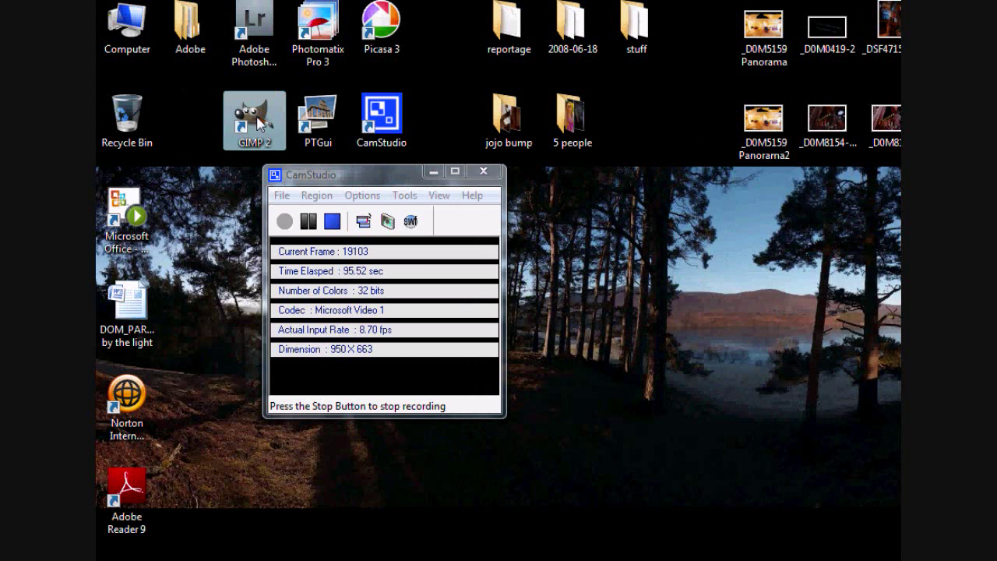
# Step: Launch GIMP and open _DSF6093, _DSF6094 and _DSF6095 from Pictures/2009/2009-06-18
pyautogui.doubleClick(259, 123)
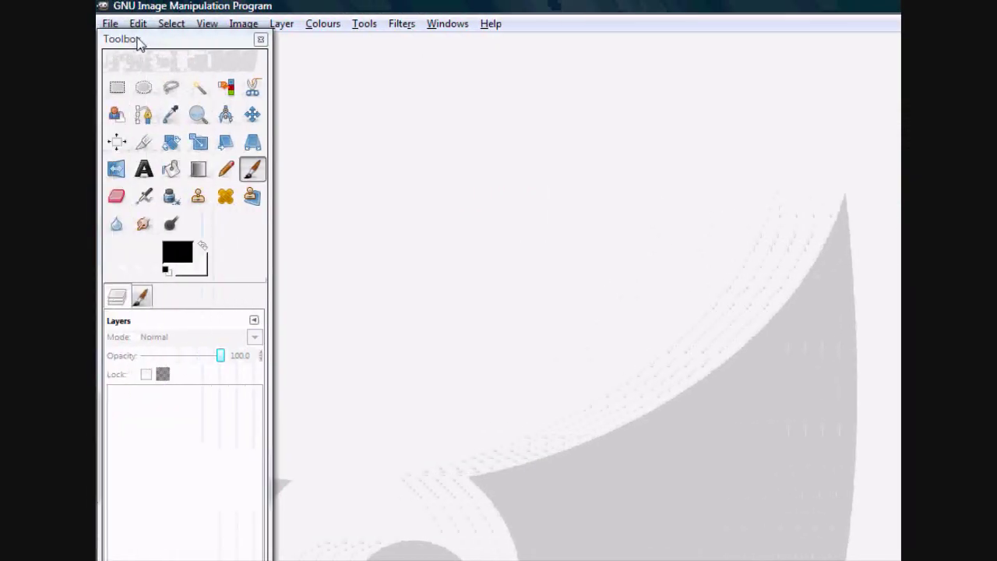
pyautogui.moveTo(138, 43); pyautogui.dragTo(135, 94)
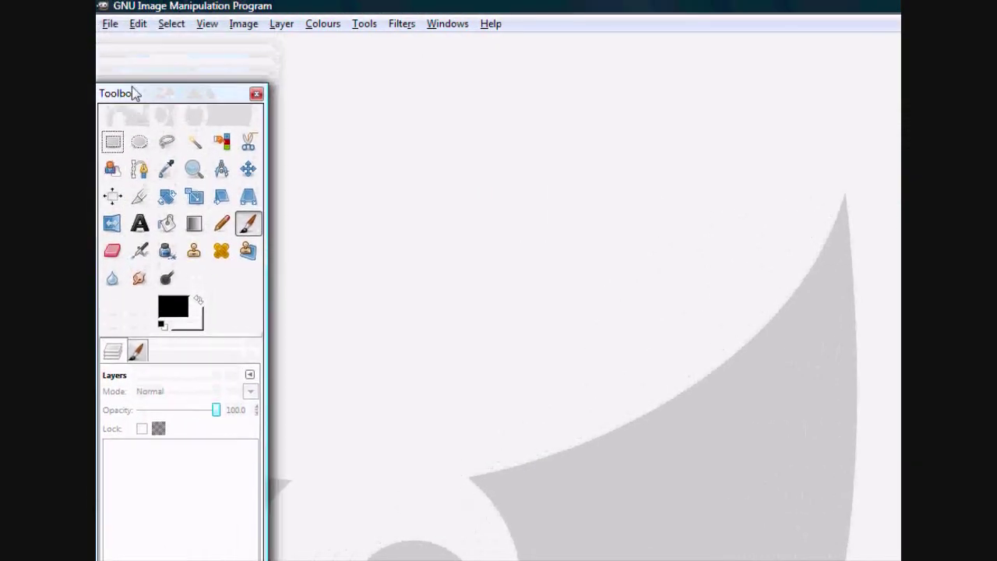
pyautogui.click(110, 24)
pyautogui.click(116, 76)
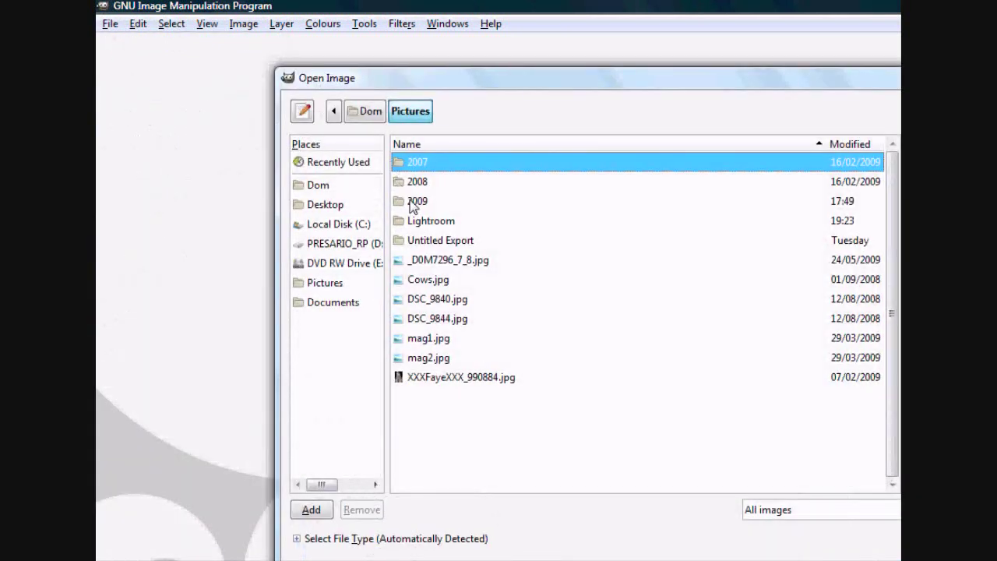
pyautogui.doubleClick(413, 204)
pyautogui.doubleClick(431, 299)
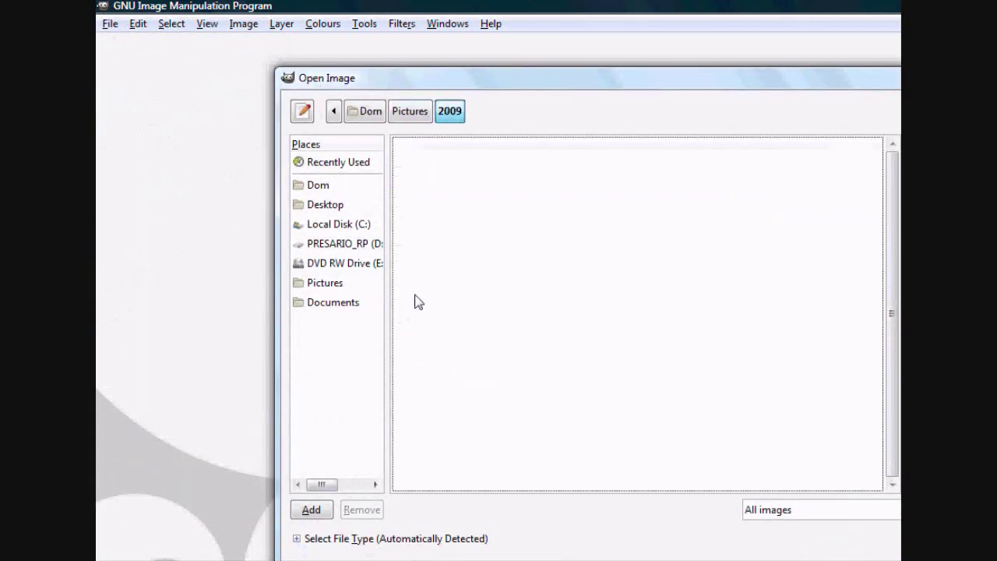
pyautogui.moveTo(435, 284); pyautogui.dragTo(445, 245)
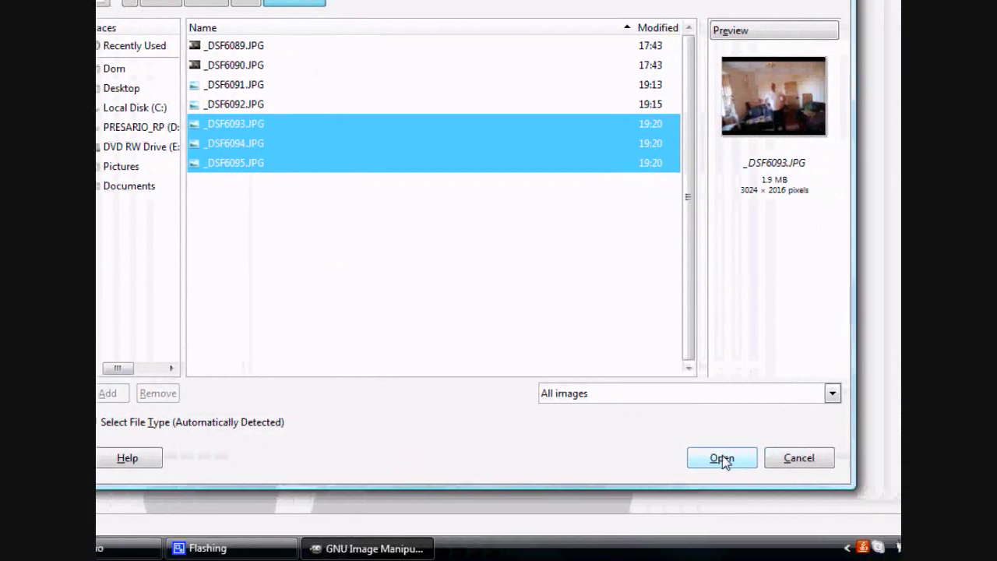
pyautogui.click(723, 462)
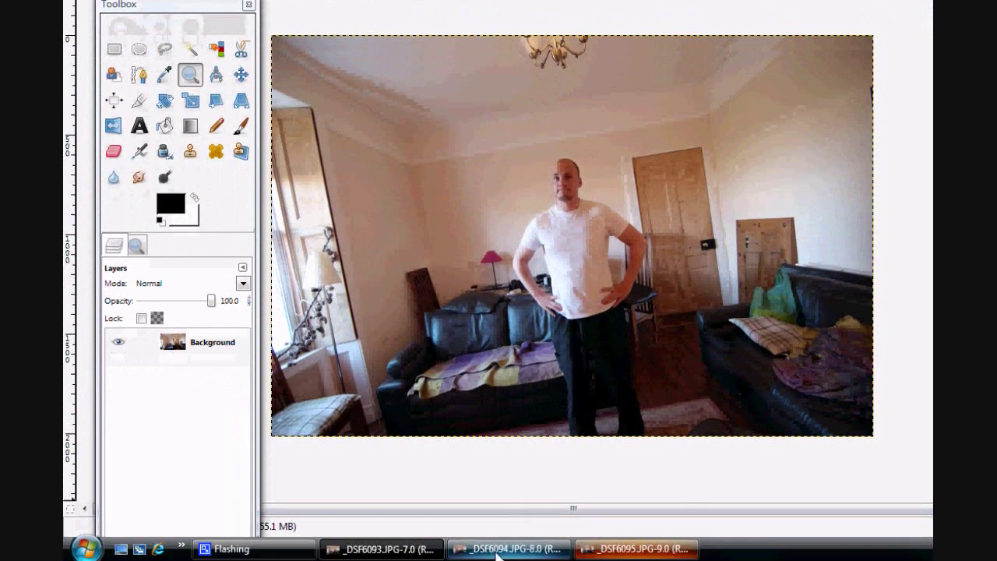
# Step: Bring the shirtless photo _DSF6095 forward, pick the Move tool, and focus it for copying
pyautogui.click(497, 552)
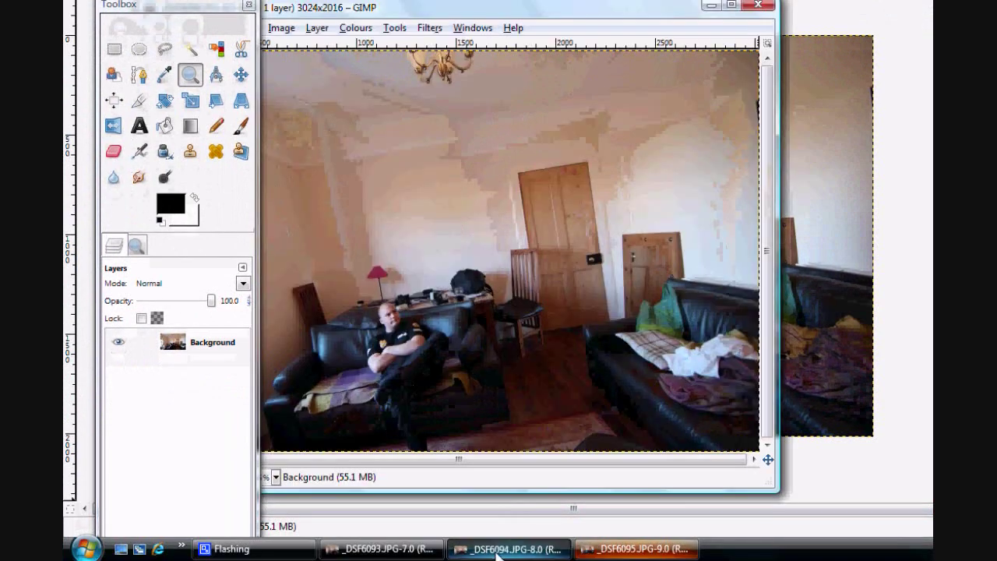
pyautogui.click(627, 552)
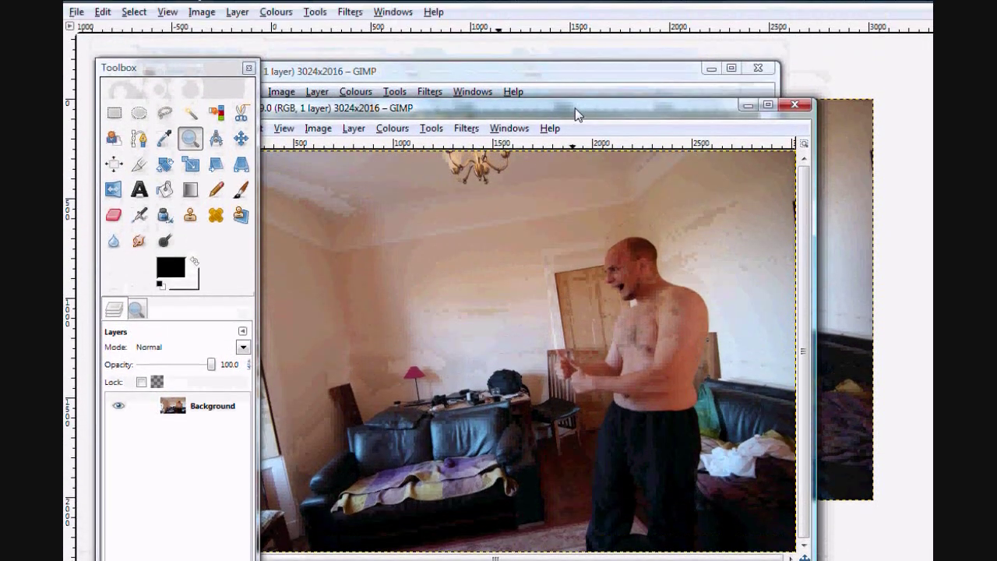
pyautogui.moveTo(575, 113); pyautogui.dragTo(705, 105)
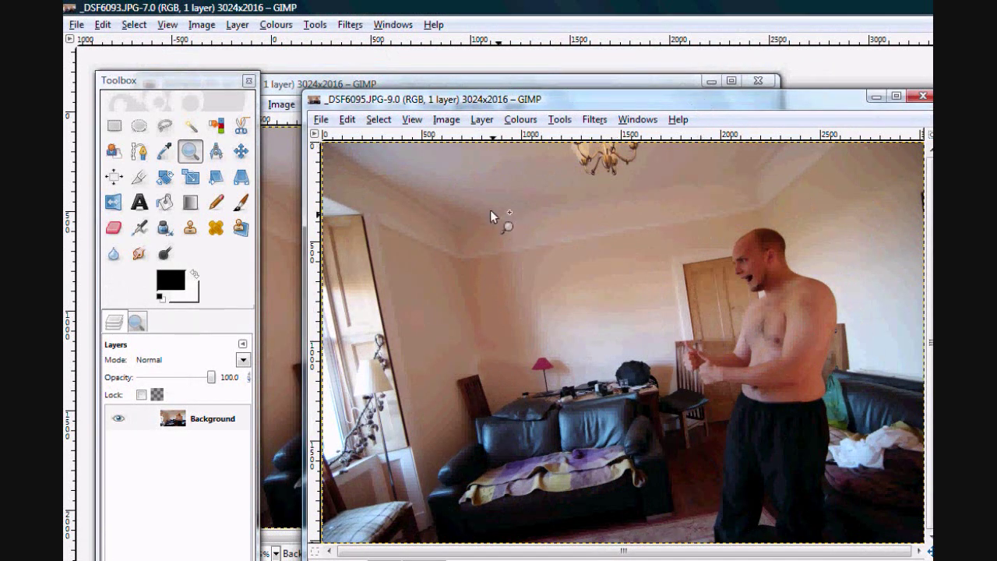
pyautogui.click(242, 152)
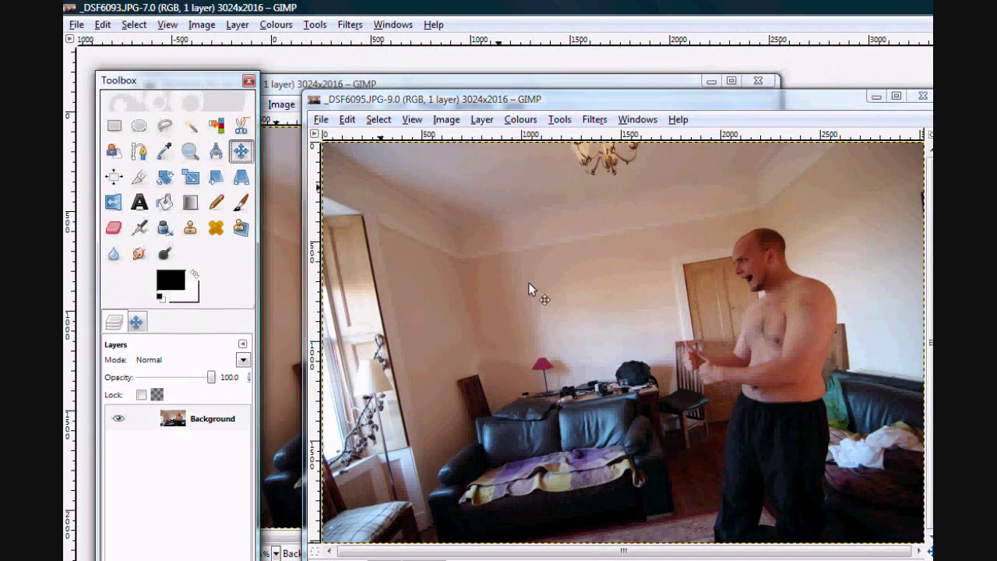
pyautogui.click(554, 312)
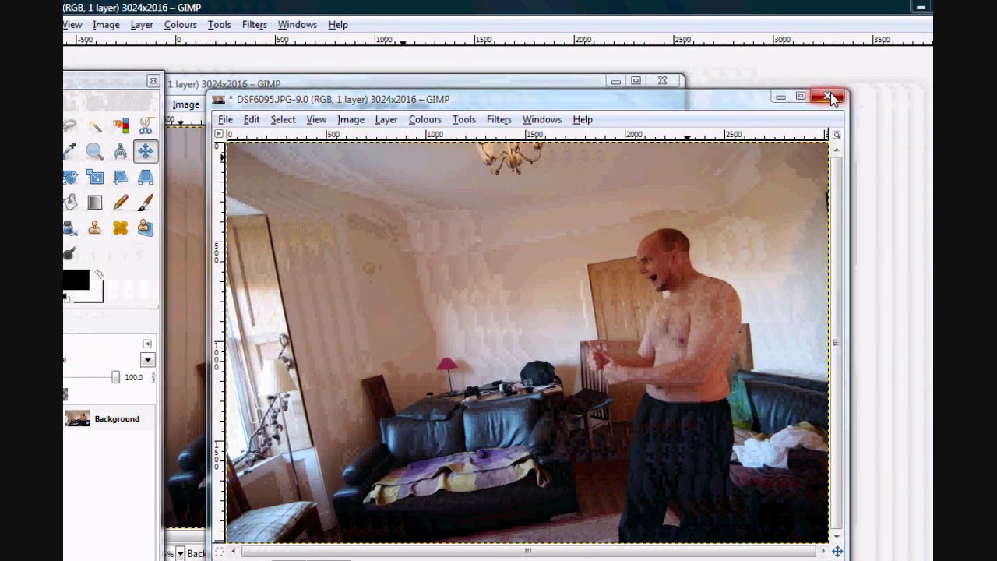
# Step: Close _DSF6095 without saving and paste it into the seated-man image _DSF6094
pyautogui.click(924, 96)
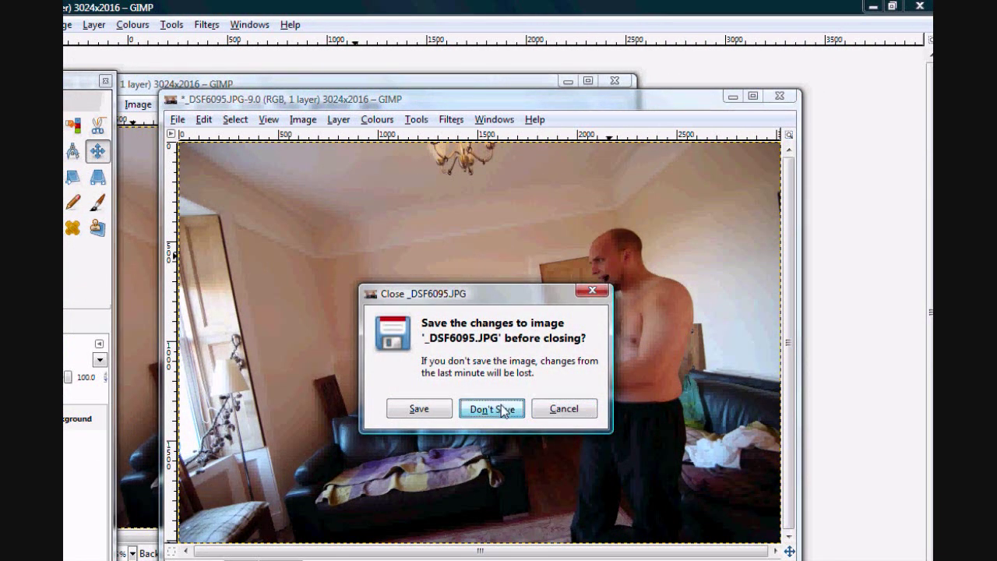
pyautogui.click(501, 405)
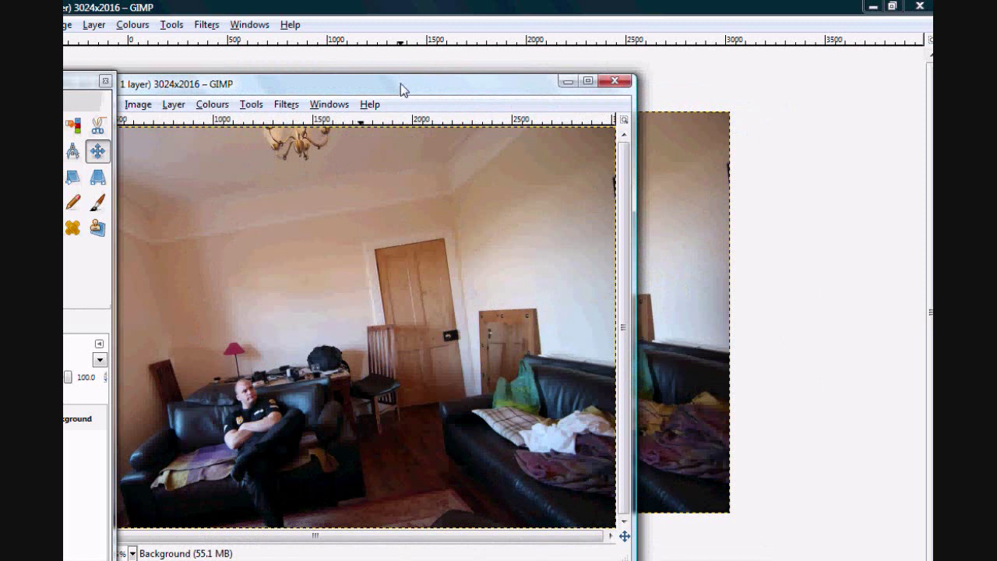
pyautogui.moveTo(400, 84); pyautogui.dragTo(530, 42)
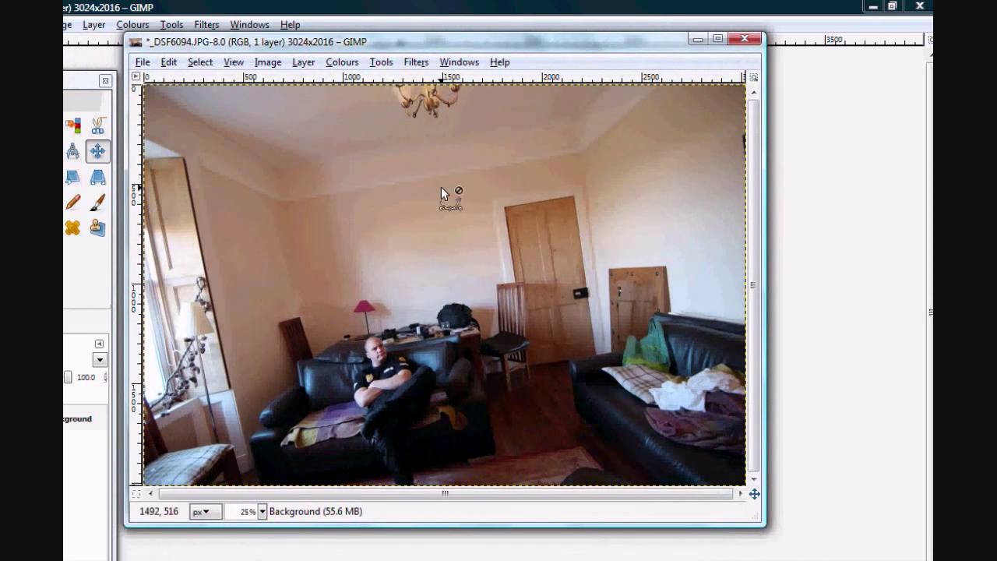
pyautogui.hotkey('ctrl', 'v')
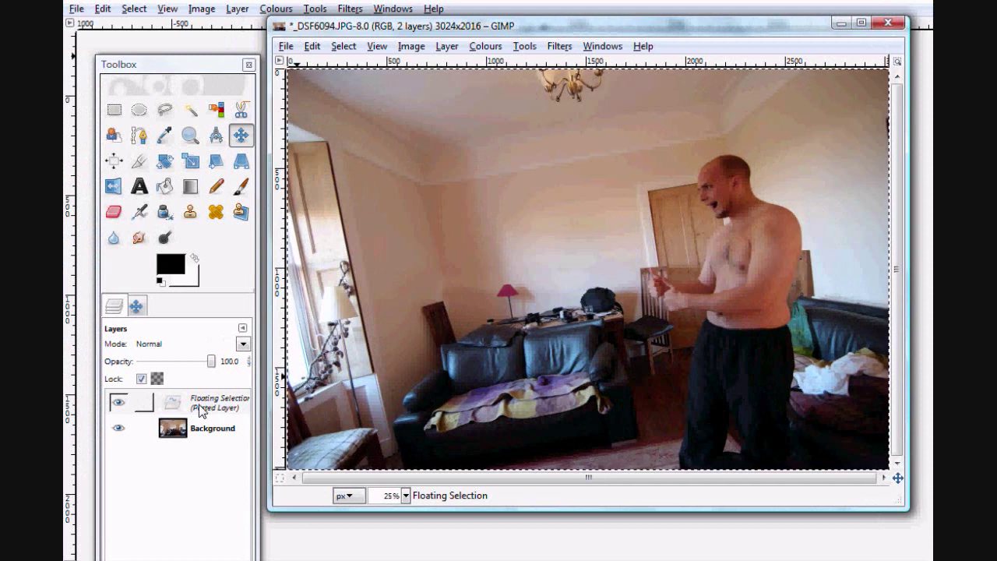
# Step: Convert the floating selection into a new Pasted Layer and check it by toggling its visibility
pyautogui.click(199, 406)
pyautogui.rightClick(199, 406)
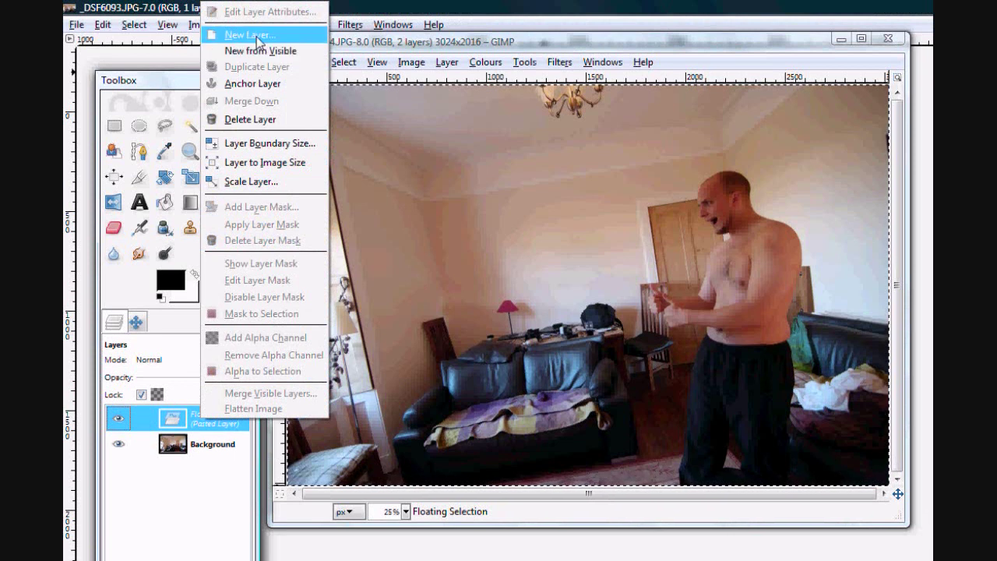
pyautogui.click(257, 36)
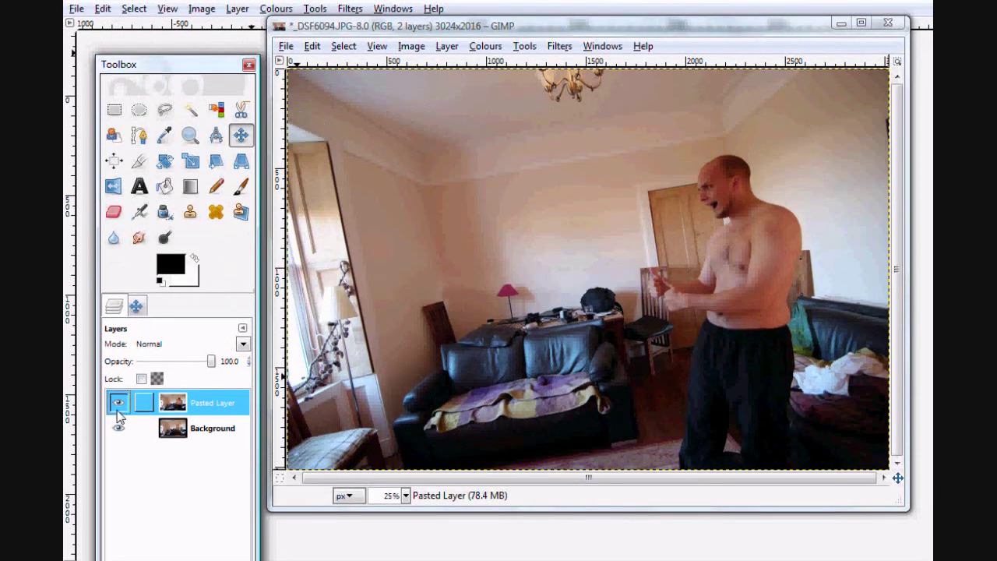
pyautogui.click(119, 419)
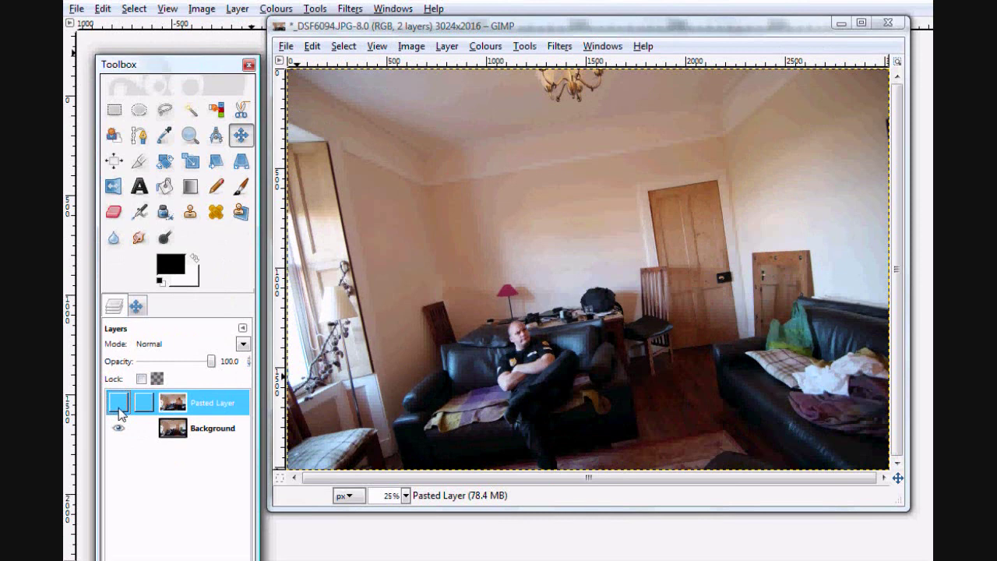
pyautogui.click(119, 406)
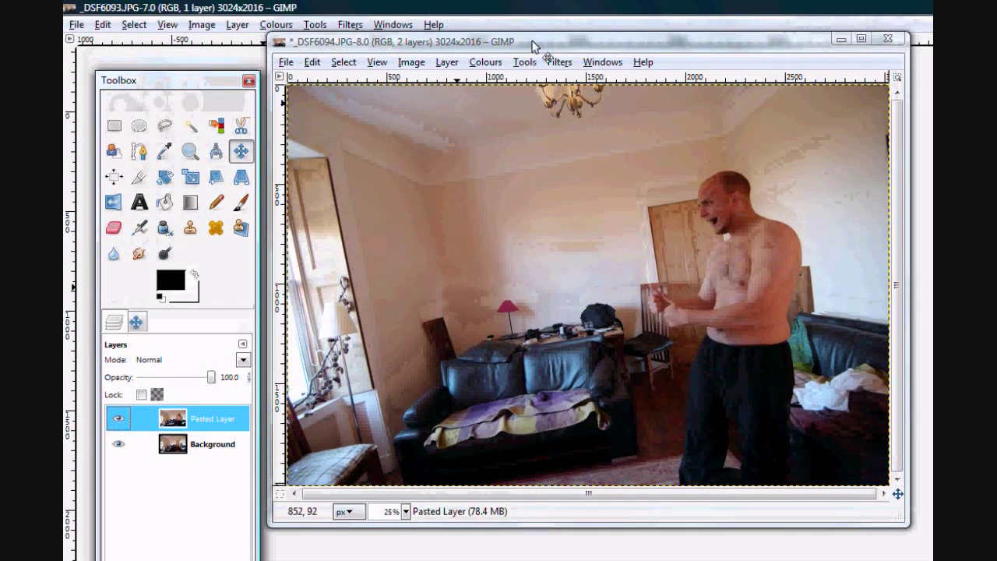
# Step: Bring the white-shirt photo _DSF6093 forward and close it without saving
pyautogui.moveTo(544, 40); pyautogui.dragTo(563, 435)
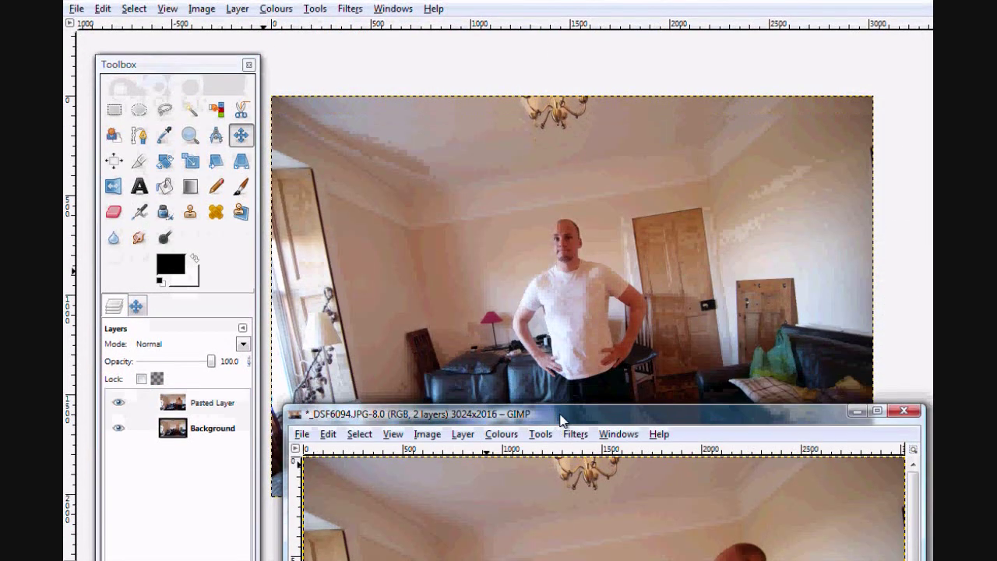
pyautogui.click(543, 244)
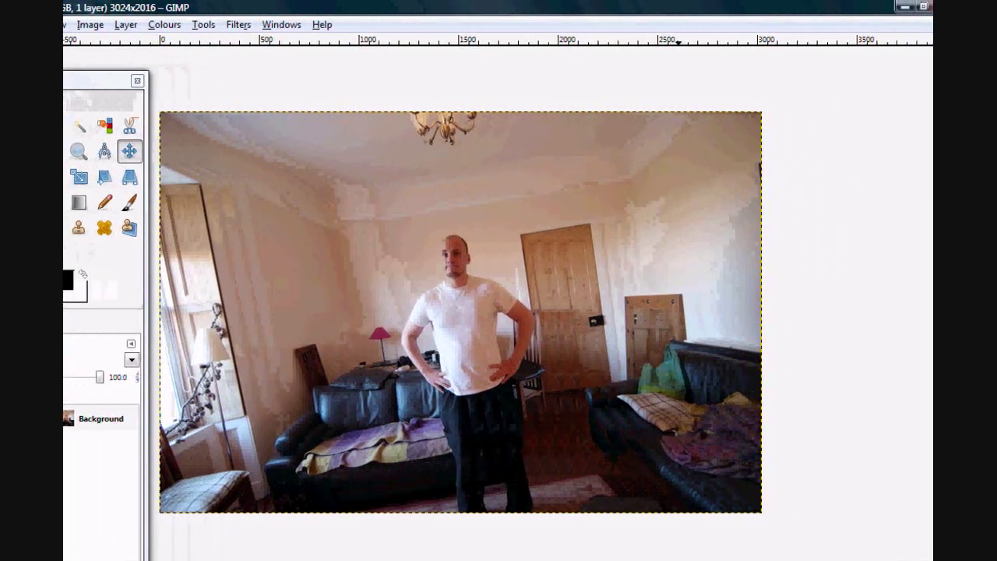
pyautogui.click(912, 6)
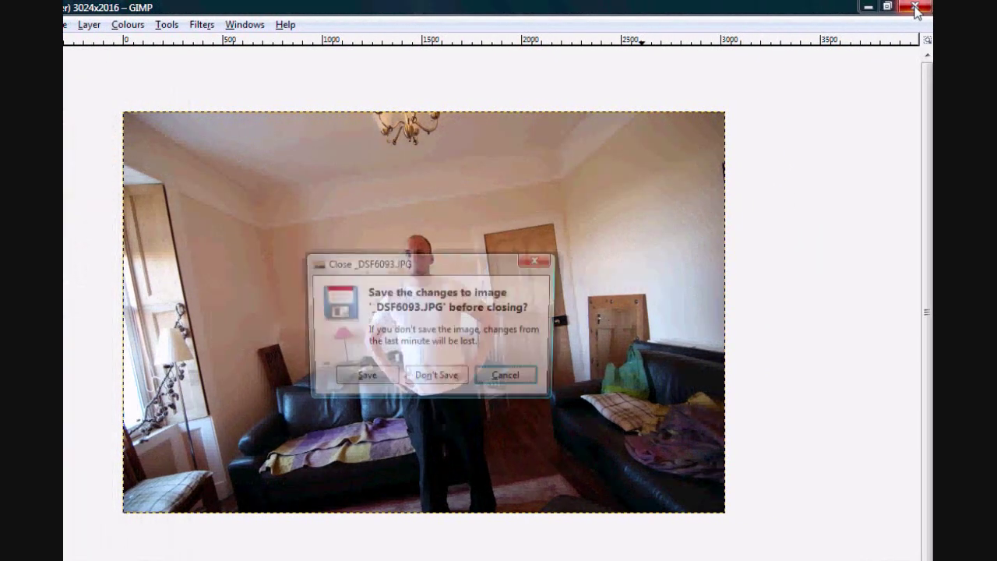
pyautogui.click(436, 379)
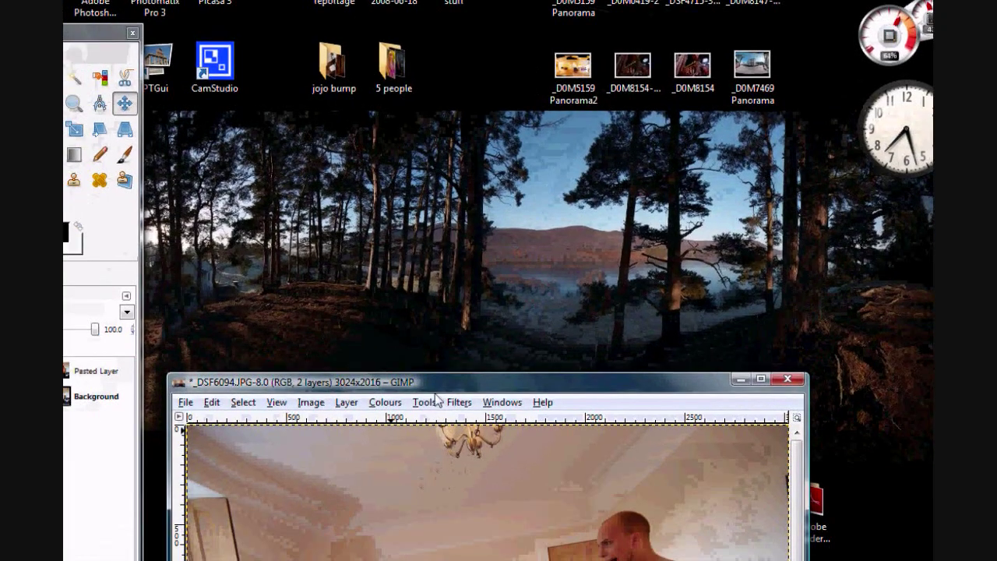
# Step: Paste the white-shirt photo into _DSF6094 as Pasted Layer#1 and maximize the image window
pyautogui.moveTo(434, 394); pyautogui.dragTo(418, 45)
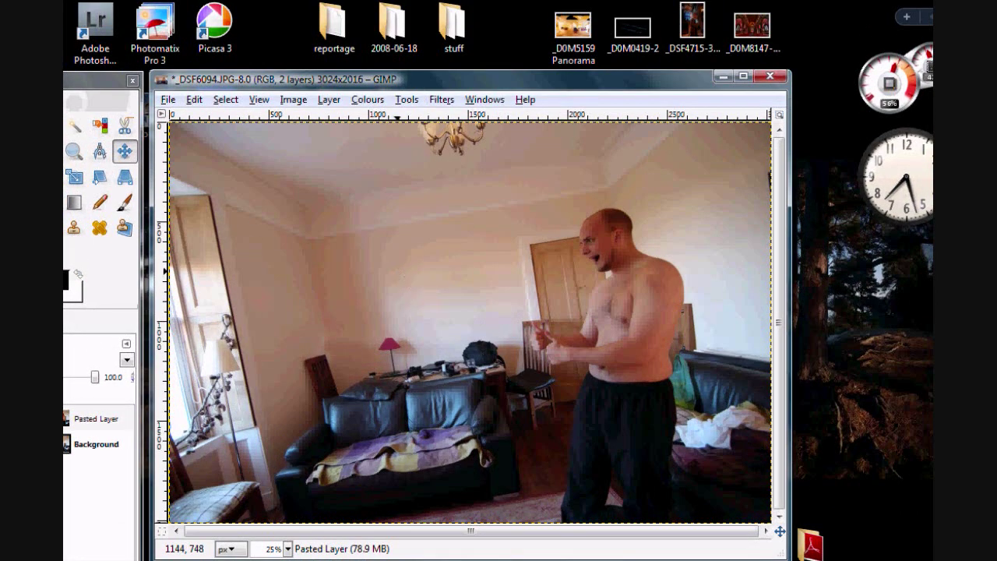
pyautogui.hotkey('ctrl', 'v')
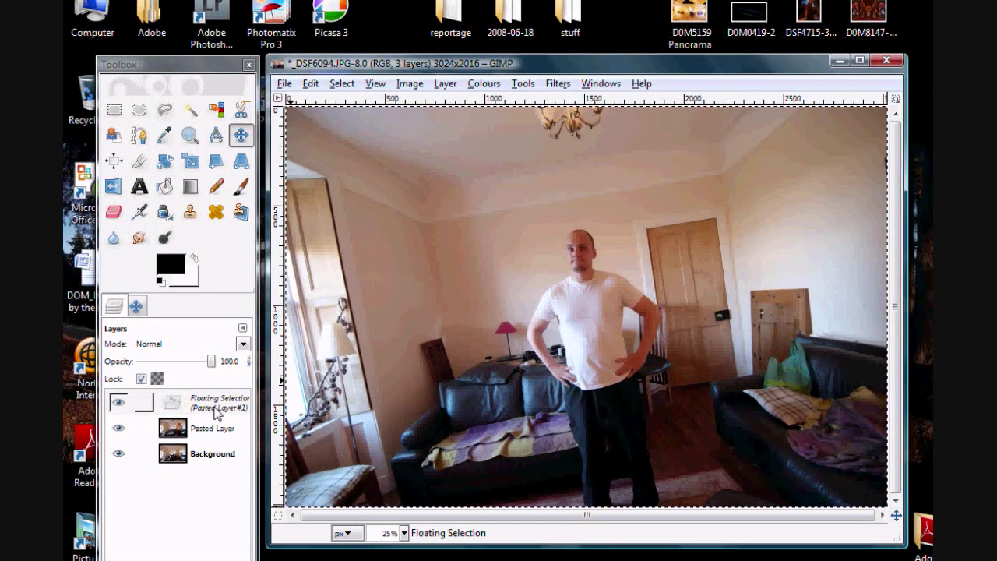
pyautogui.click(217, 413)
pyautogui.rightClick(216, 413)
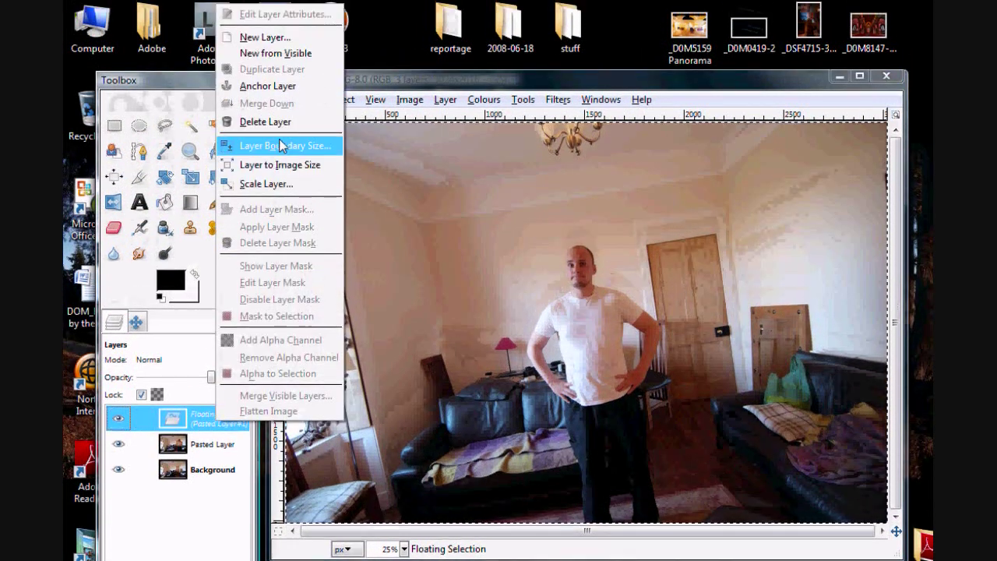
pyautogui.click(269, 38)
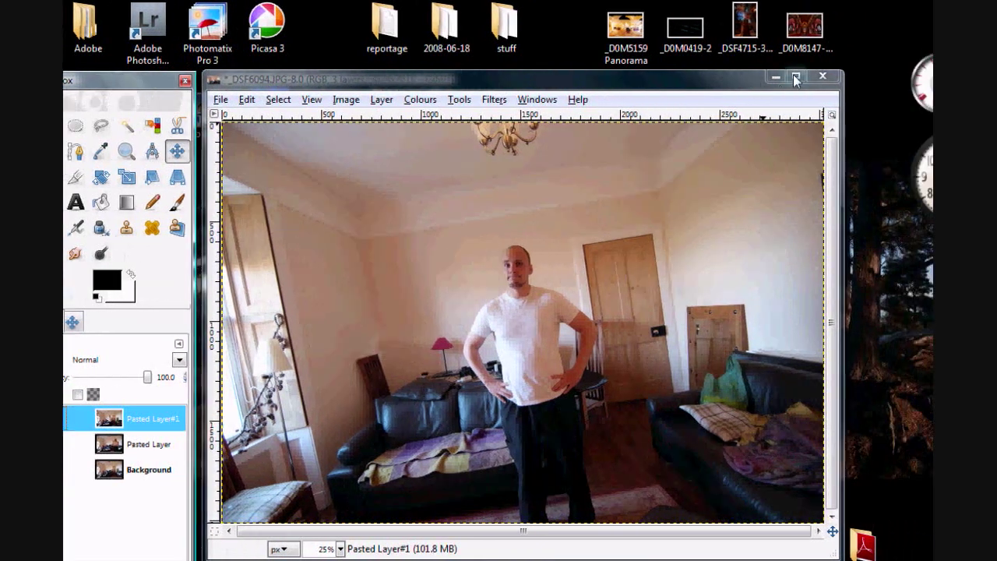
pyautogui.click(860, 76)
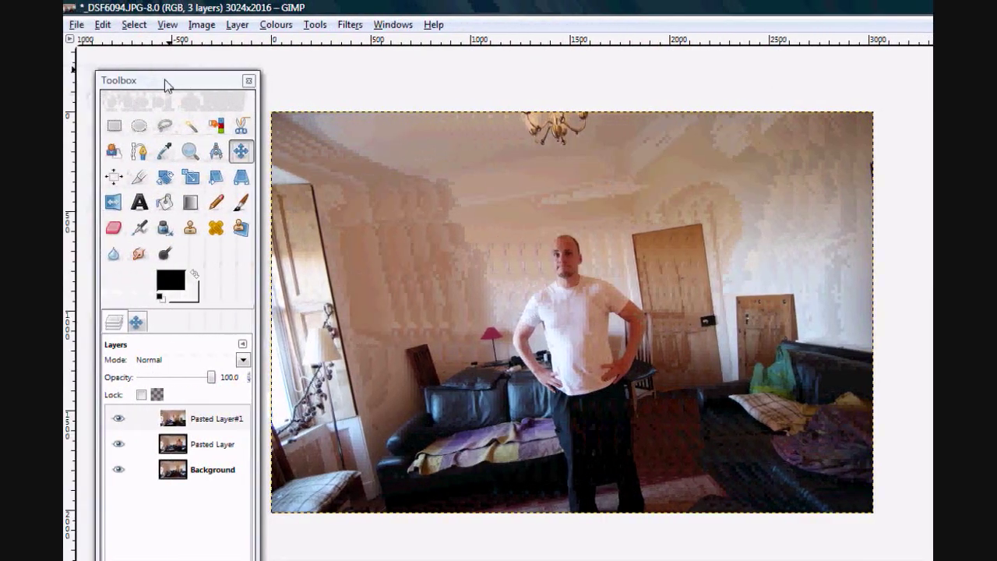
pyautogui.moveTo(163, 85); pyautogui.dragTo(131, 83)
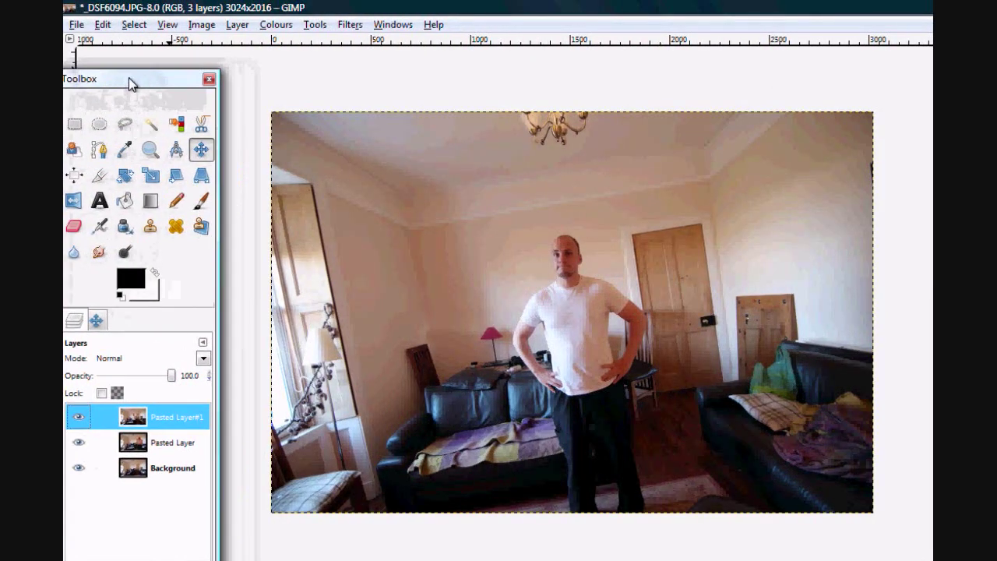
# Step: Zoom the photo to fill the window with the Zoom tool
pyautogui.click(150, 149)
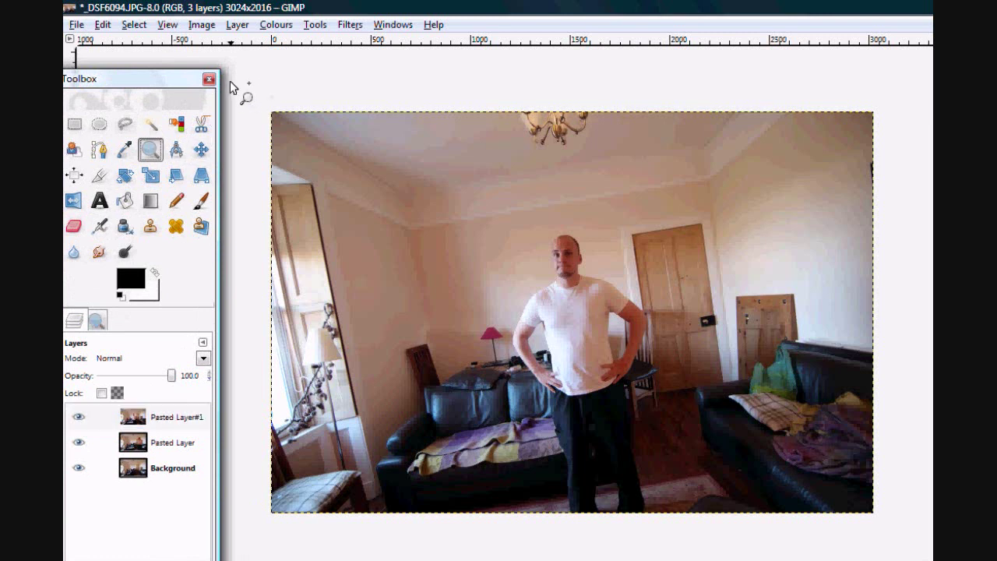
pyautogui.moveTo(230, 83); pyautogui.dragTo(898, 526)
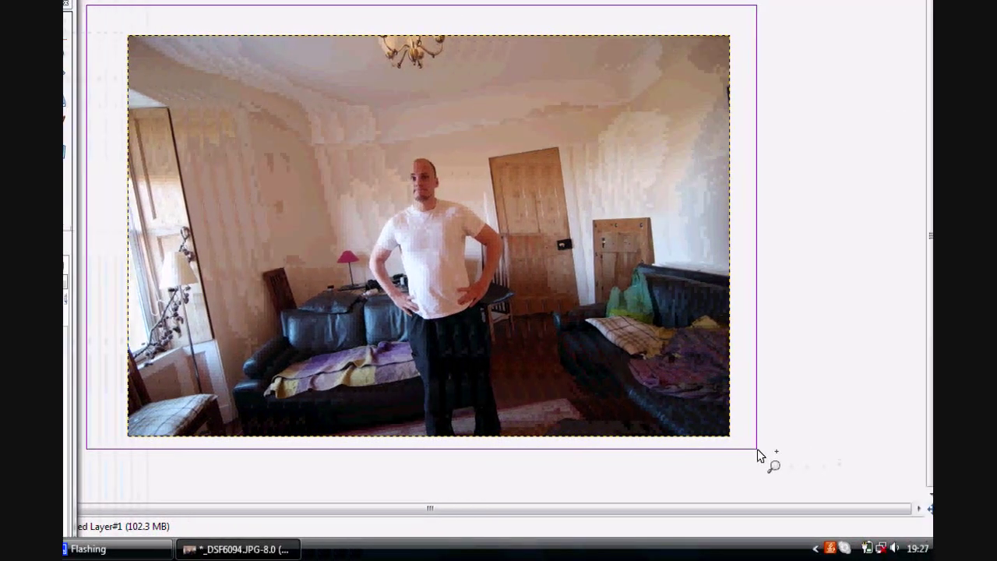
pyautogui.moveTo(757, 449); pyautogui.dragTo(754, 449)
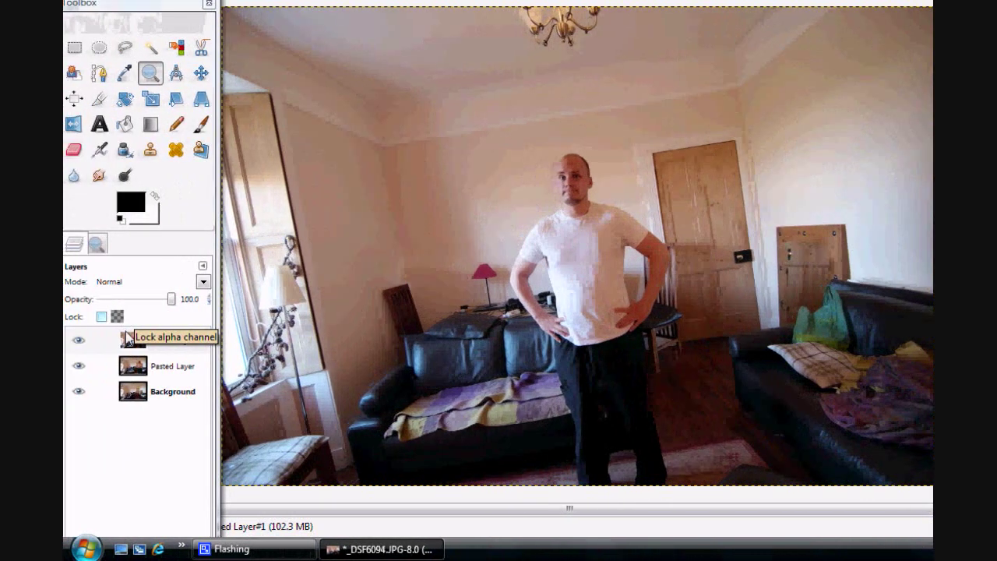
# Step: Toggle layer visibility to compare the three shots, leaving only Background visible
pyautogui.click(80, 341)
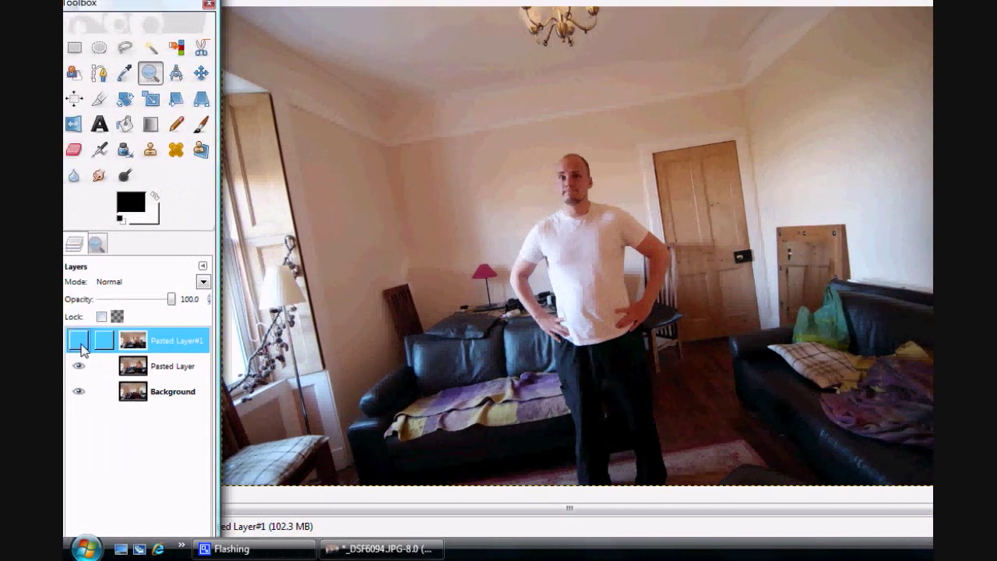
pyautogui.click(79, 366)
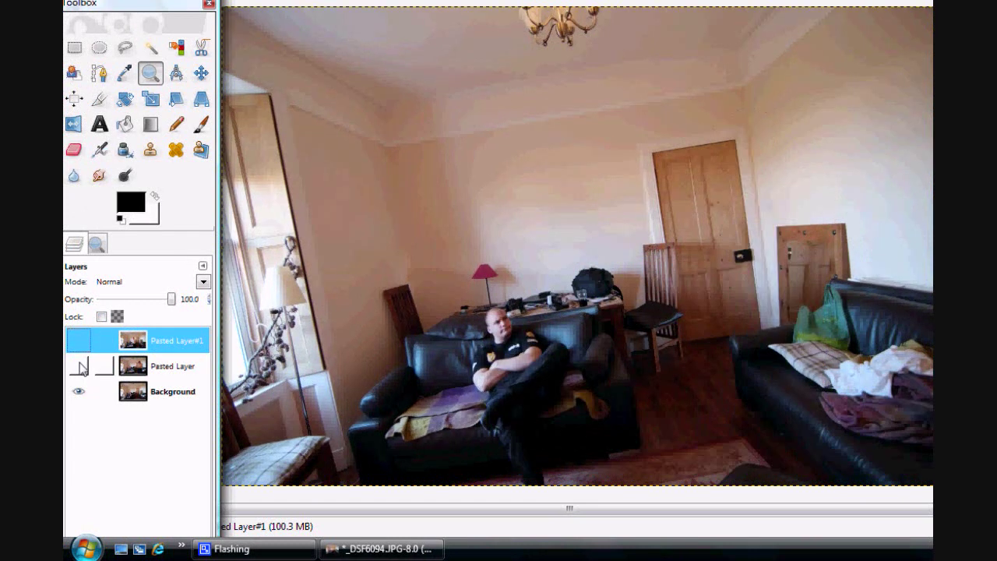
pyautogui.click(80, 343)
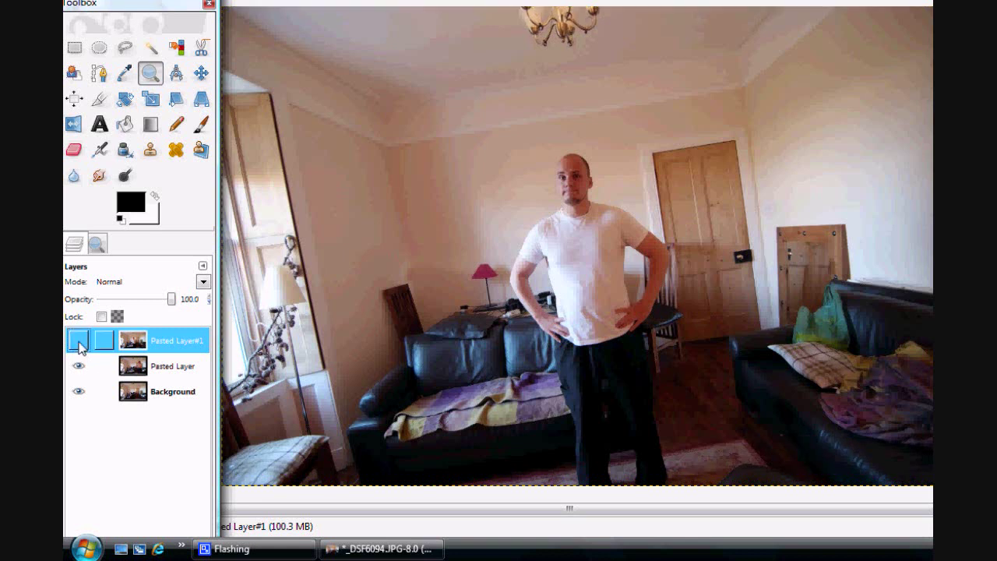
pyautogui.click(77, 340)
pyautogui.click(78, 367)
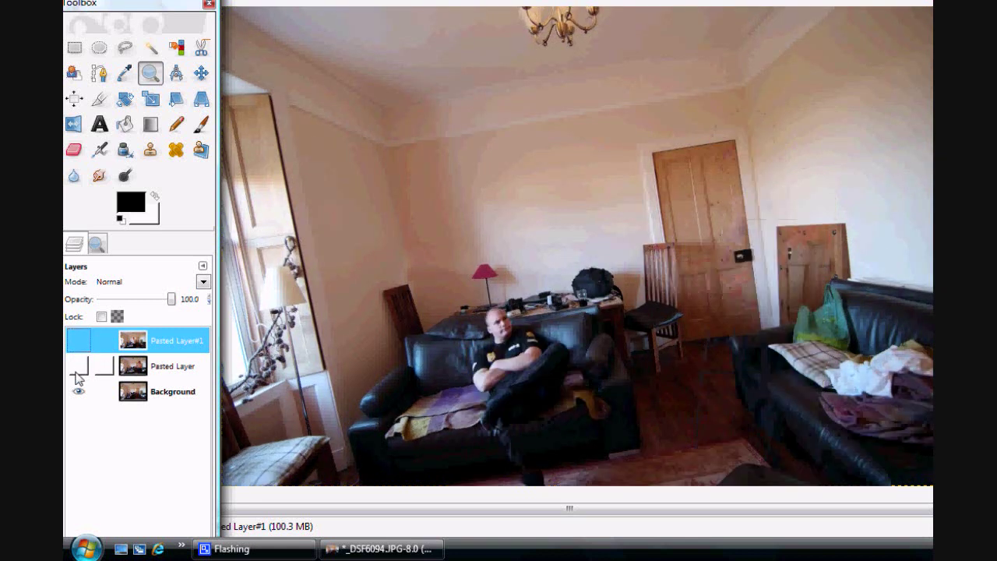
pyautogui.click(78, 391)
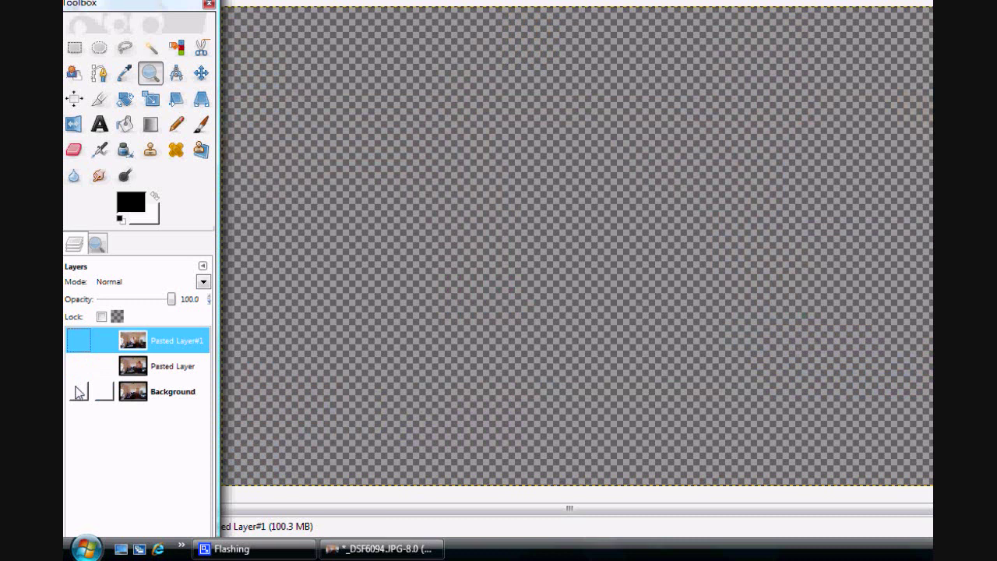
pyautogui.click(79, 391)
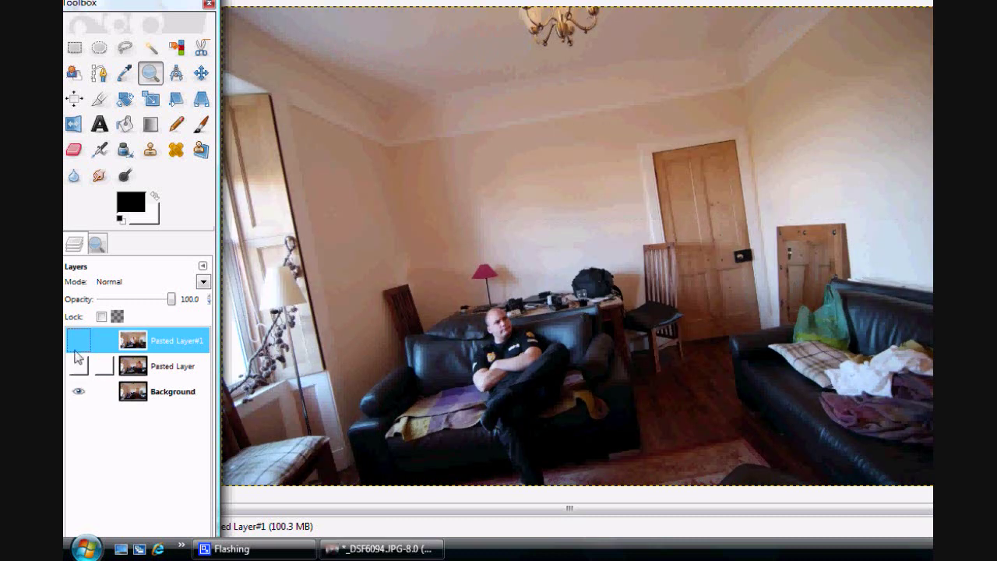
pyautogui.click(78, 341)
pyautogui.click(74, 340)
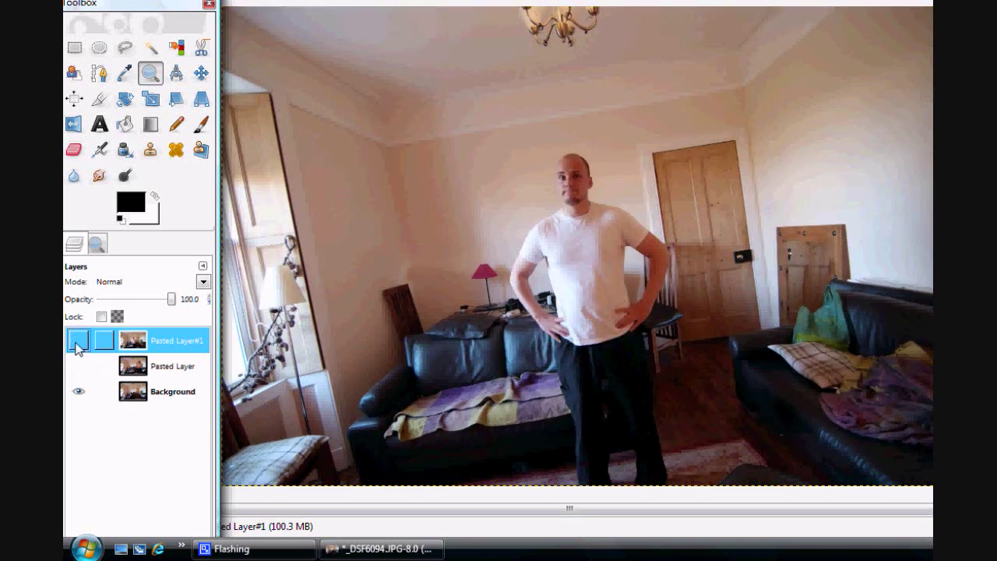
pyautogui.click(78, 368)
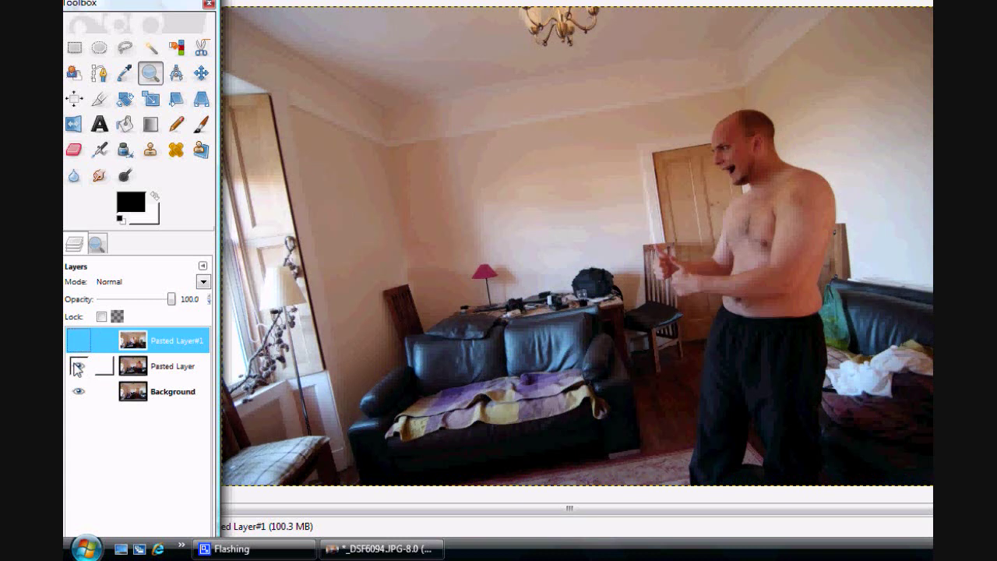
pyautogui.click(78, 366)
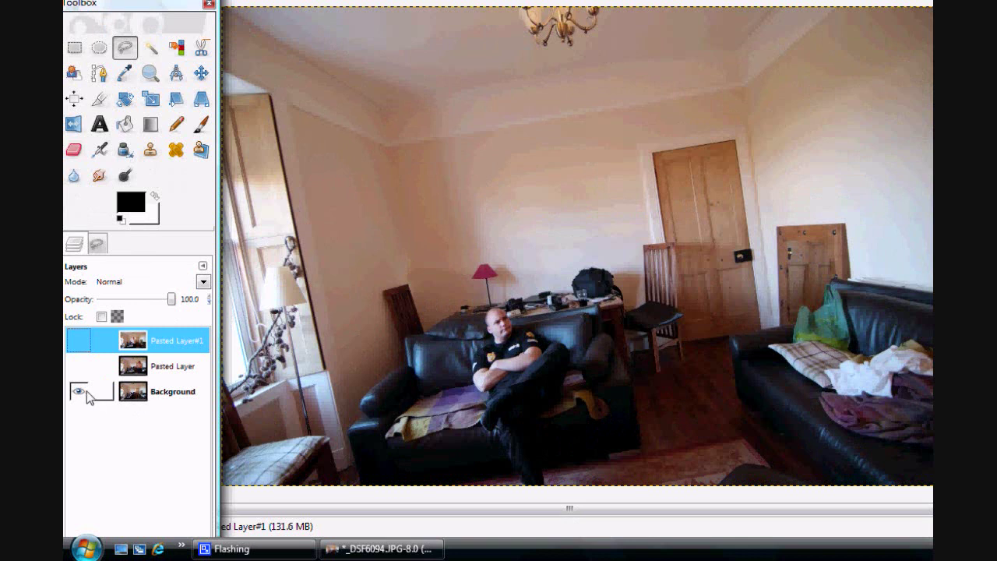
# Step: Show and select Pasted Layer, then lasso a freehand selection around the shirtless man
pyautogui.click(78, 365)
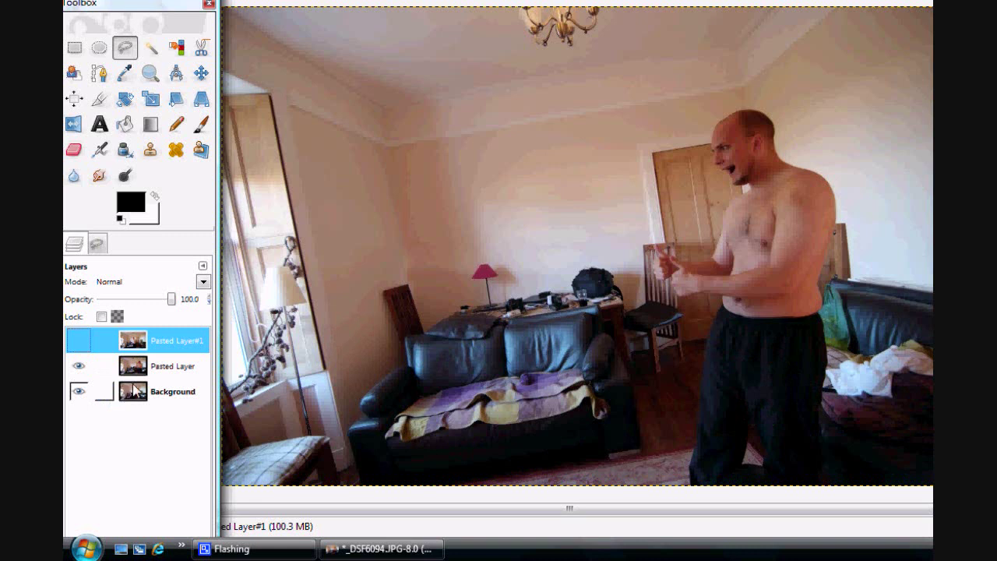
pyautogui.click(137, 377)
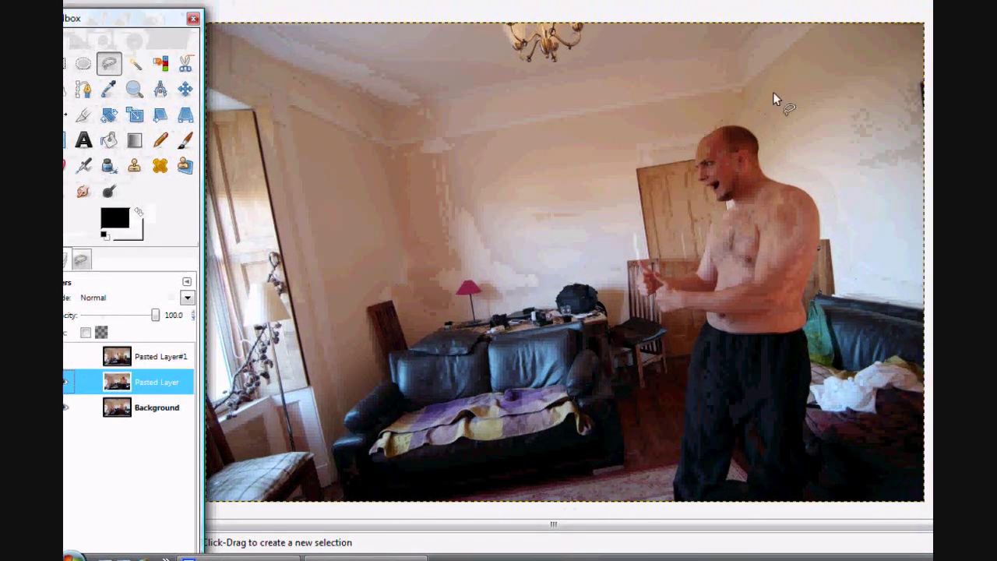
pyautogui.moveTo(754, 86)
pyautogui.mouseDown()
pyautogui.moveTo(645, 123)
pyautogui.moveTo(656, 310)
pyautogui.mouseUp()
pyautogui.moveTo(607, 374)
pyautogui.mouseDown()
pyautogui.moveTo(630, 468)
pyautogui.moveTo(678, 560)
pyautogui.moveTo(758, 560)
pyautogui.moveTo(784, 518)
pyautogui.mouseUp()
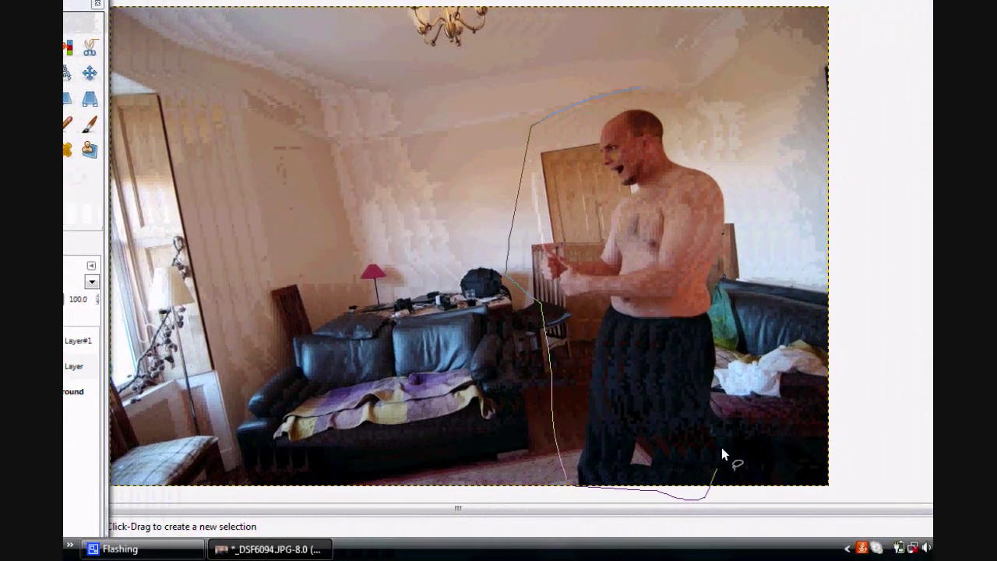
pyautogui.moveTo(722, 447)
pyautogui.mouseDown()
pyautogui.moveTo(737, 336)
pyautogui.moveTo(690, 101)
pyautogui.moveTo(643, 88)
pyautogui.mouseUp()
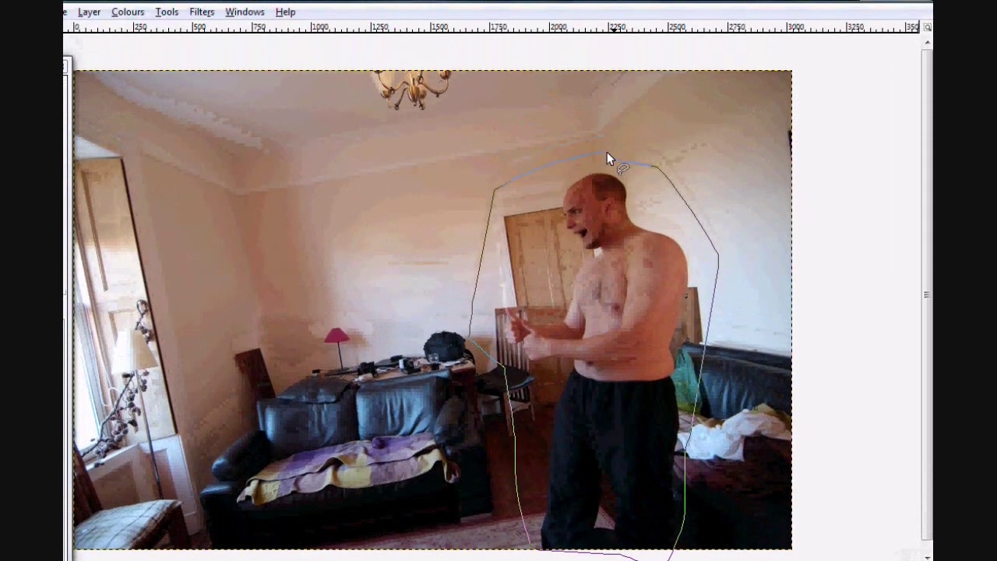
pyautogui.moveTo(606, 153); pyautogui.dragTo(603, 153)
pyautogui.press('Return')
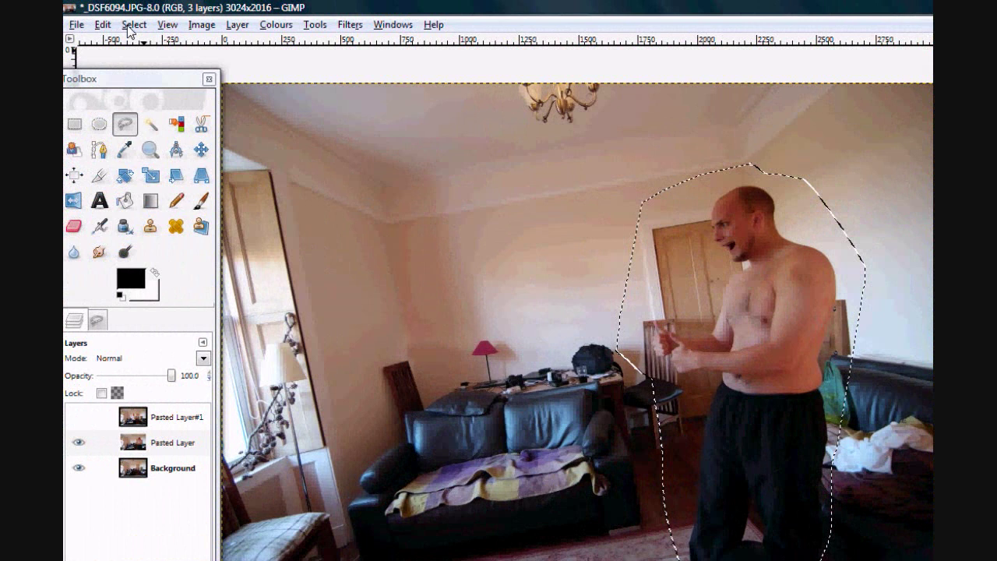
# Step: Invert the selection and delete everything around the shirtless man
pyautogui.click(128, 27)
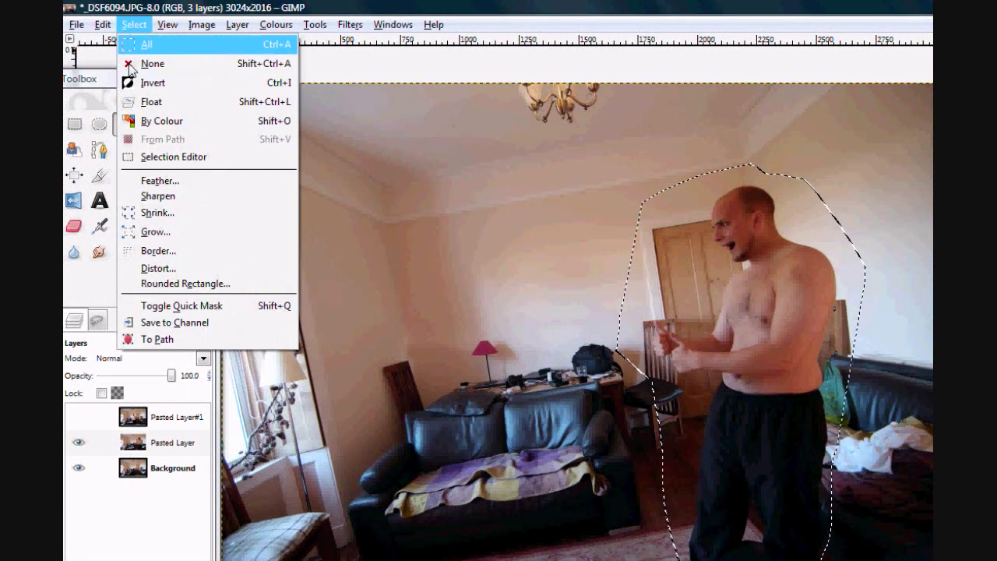
pyautogui.click(130, 83)
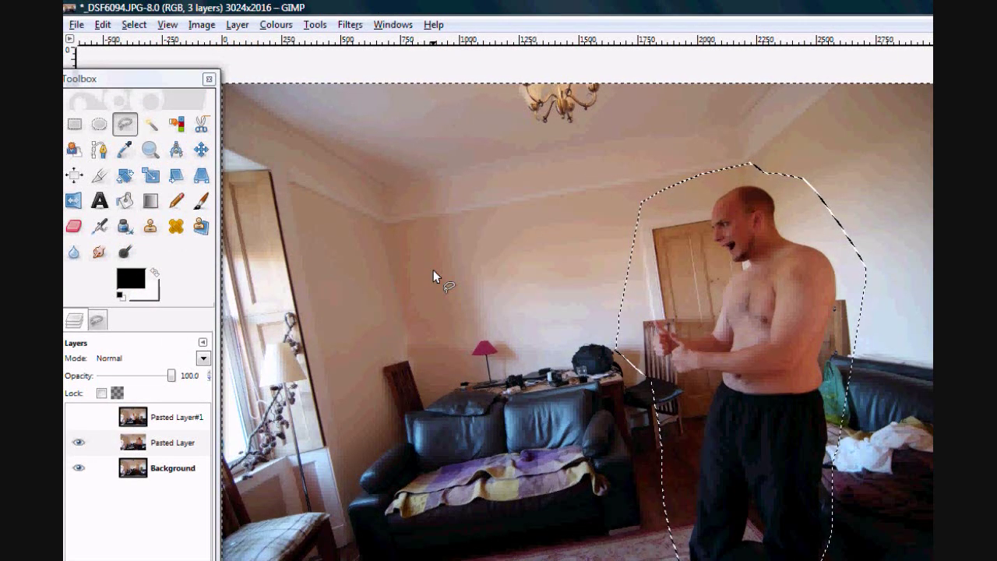
pyautogui.hotkey('ctrl', 'i')
pyautogui.press('Delete')
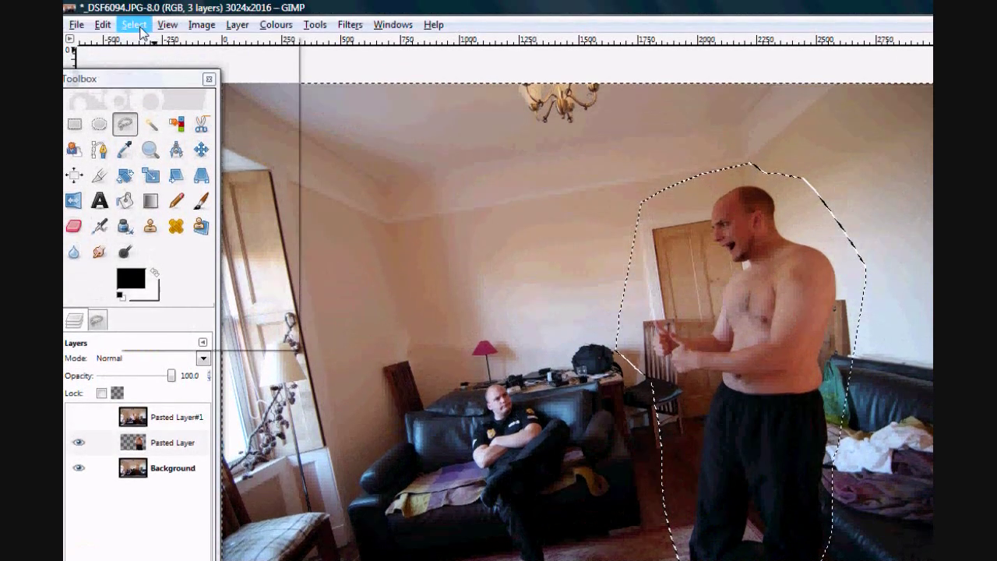
pyautogui.click(141, 25)
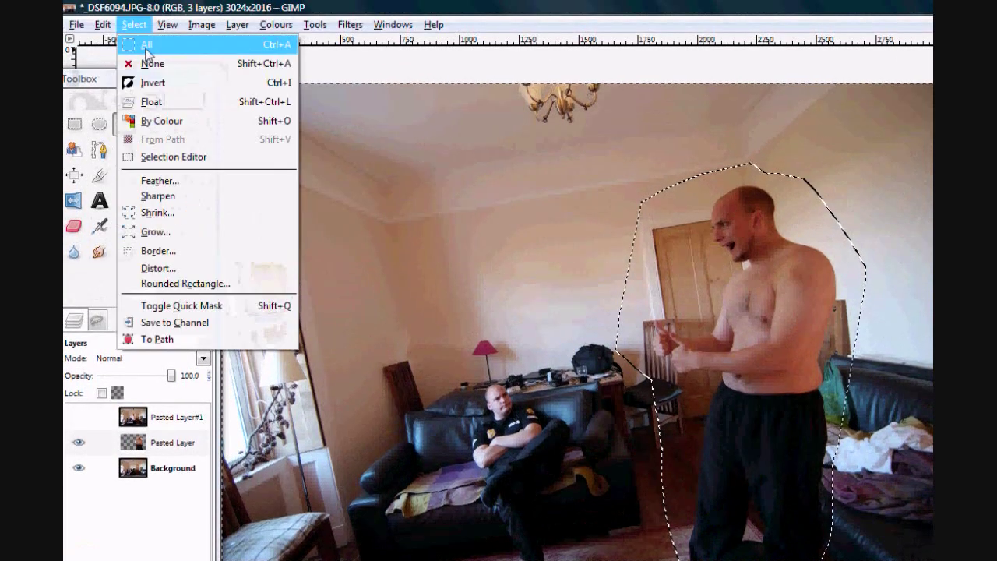
# Step: Clear the selection and make Pasted Layer#1 visible and active
pyautogui.click(150, 63)
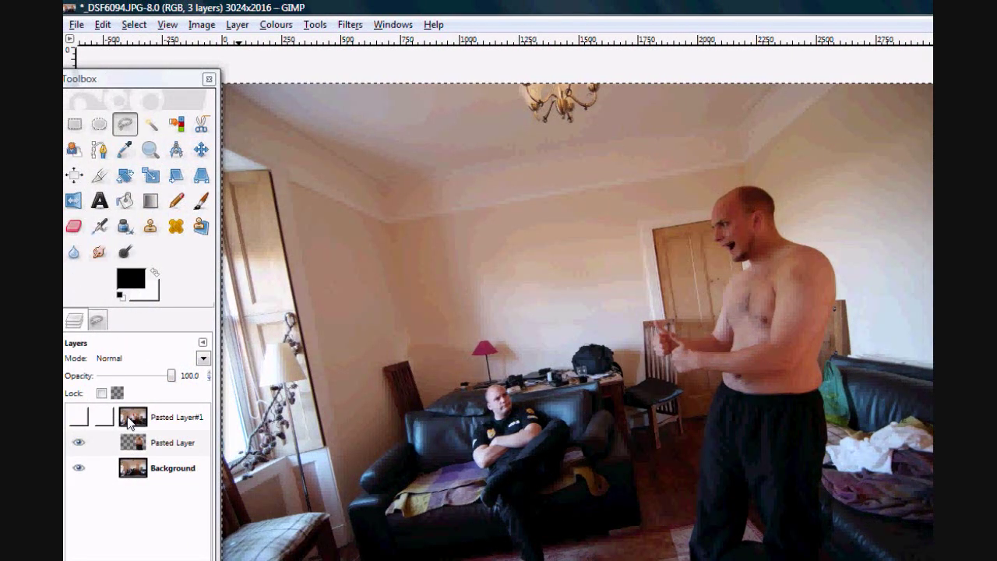
pyautogui.click(130, 421)
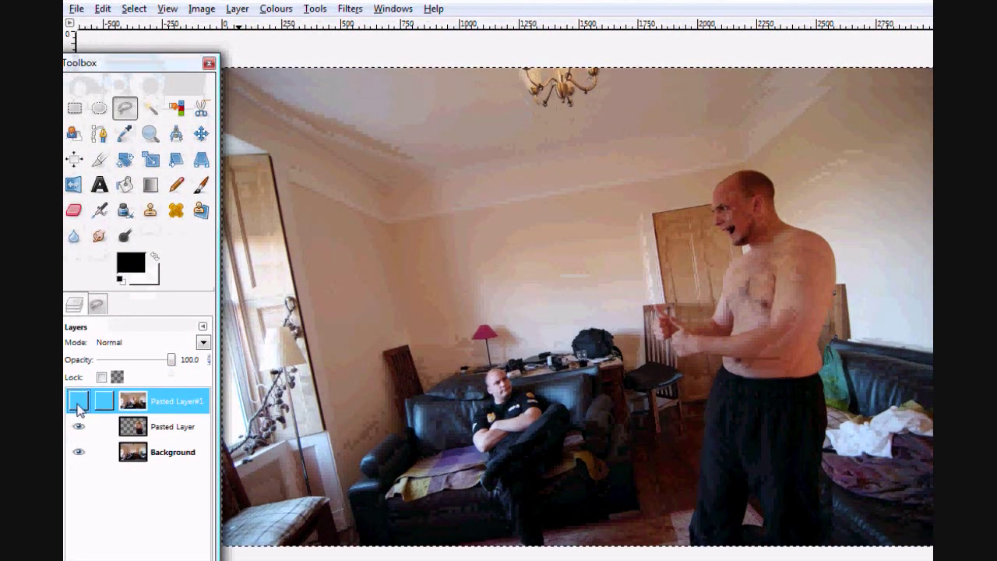
pyautogui.click(78, 417)
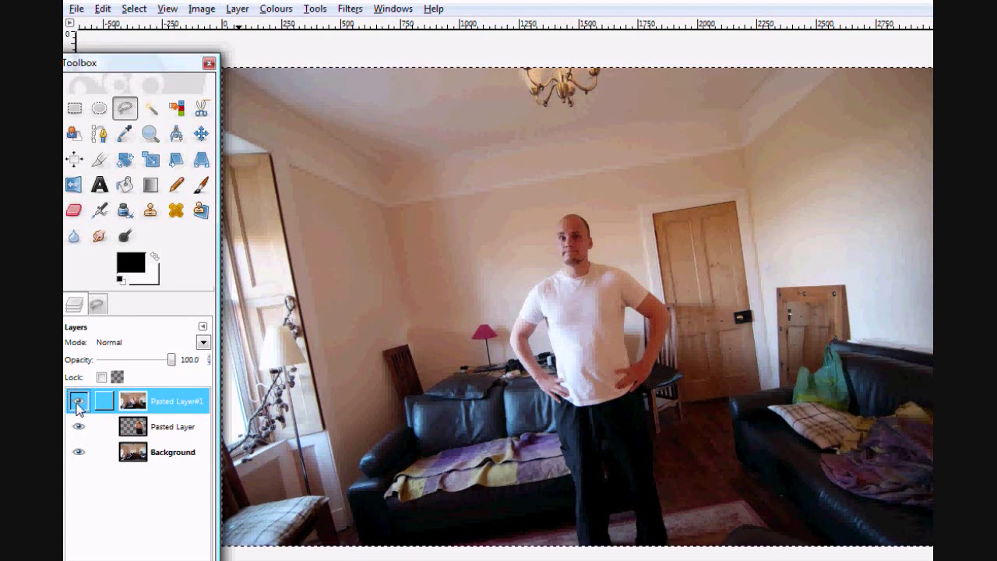
pyautogui.click(132, 427)
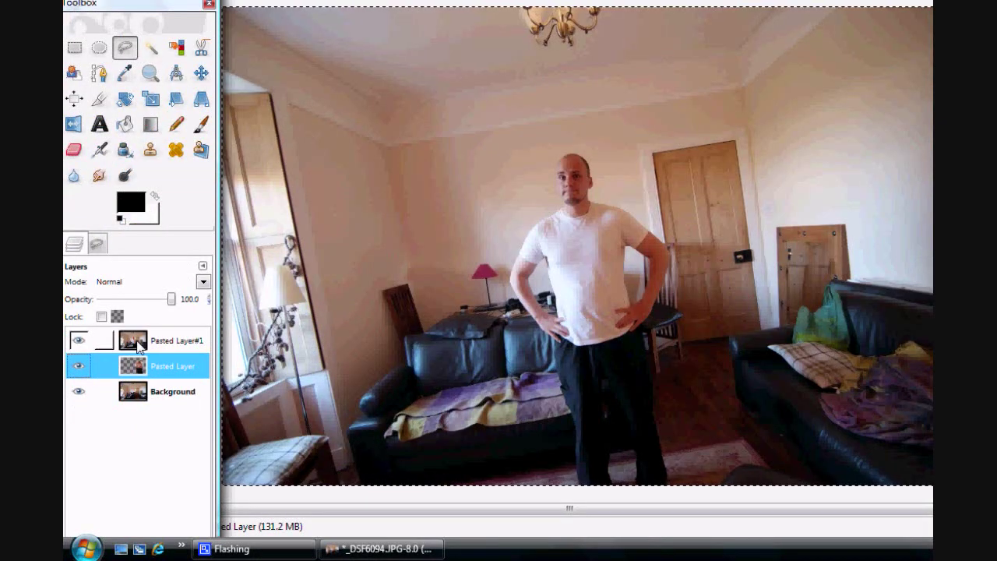
pyautogui.click(138, 343)
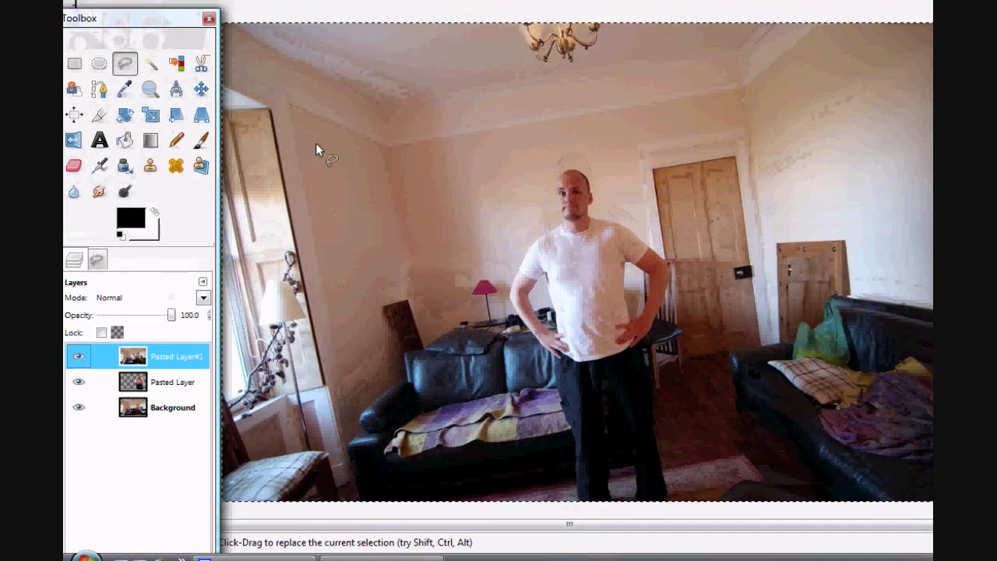
# Step: Add a Black (full transparency) layer mask to Pasted Layer#1
pyautogui.click(178, 358)
pyautogui.rightClick(178, 358)
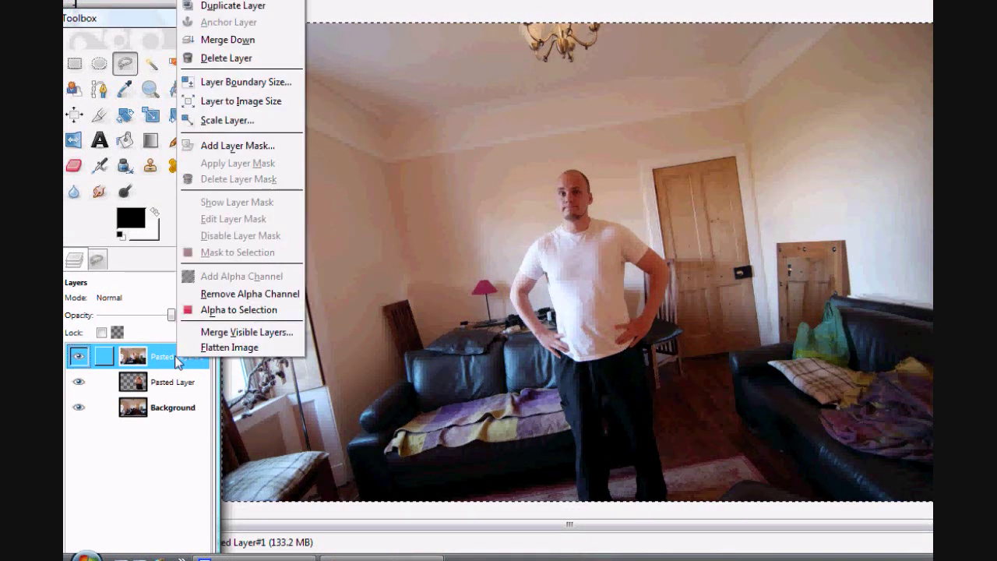
pyautogui.click(226, 148)
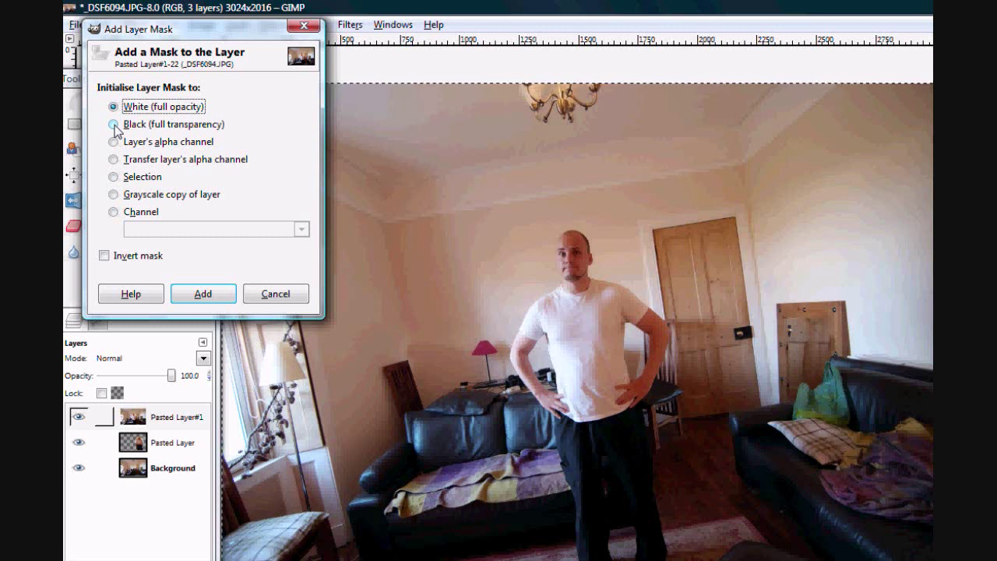
pyautogui.click(114, 124)
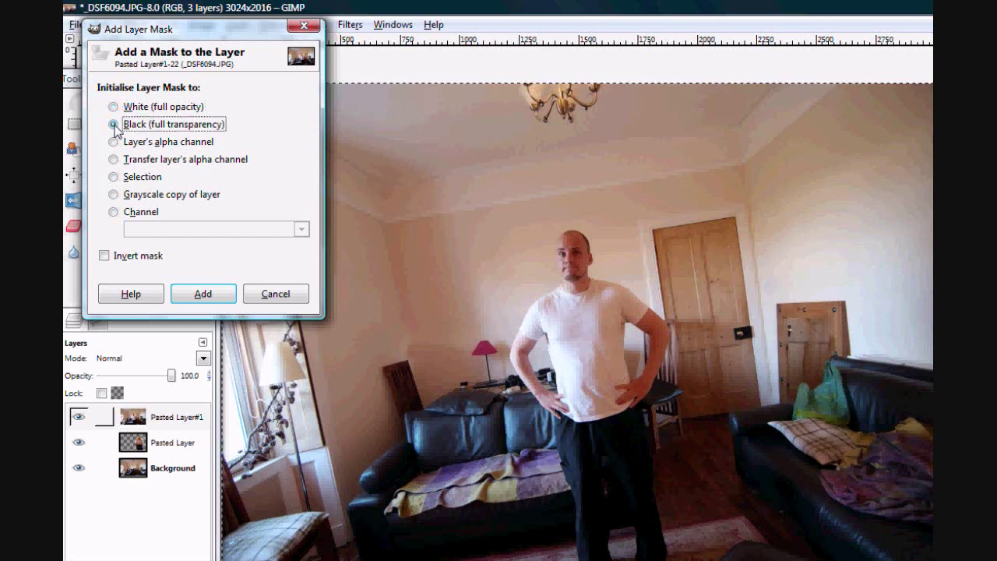
pyautogui.click(202, 295)
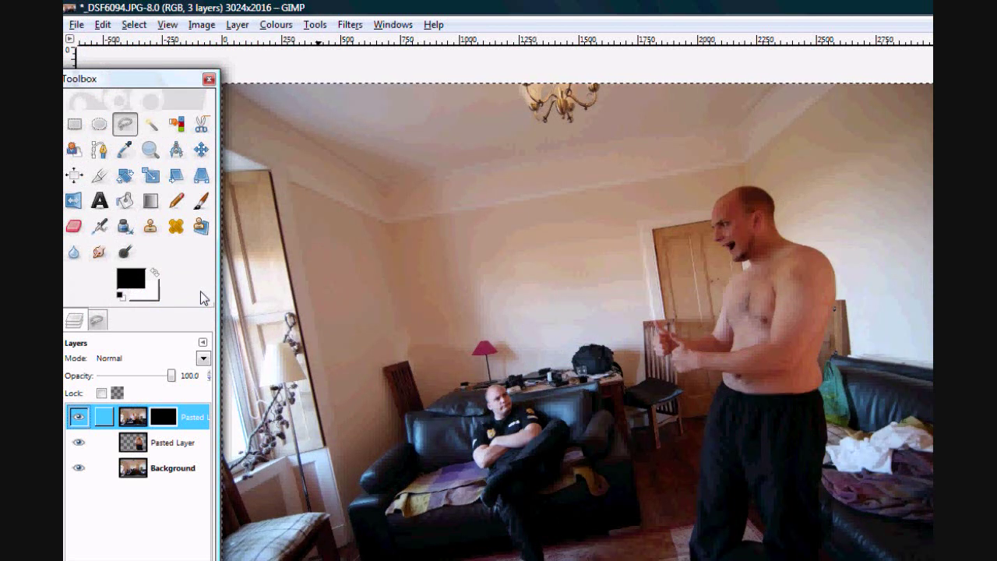
# Step: Set up the Eraser with the soft Circle Fuzzy (19) brush at a much larger scale
pyautogui.click(73, 226)
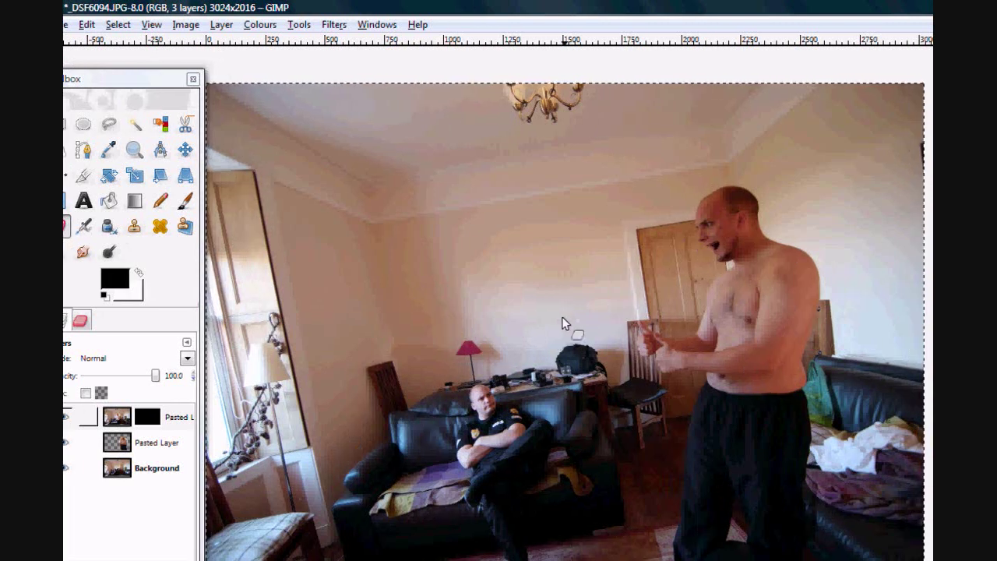
pyautogui.click(97, 321)
pyautogui.click(109, 400)
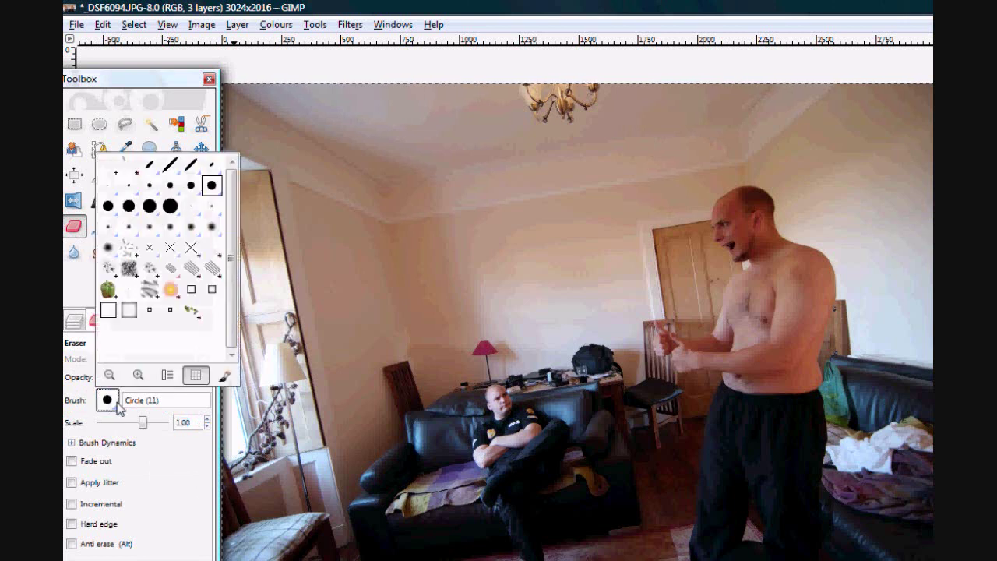
pyautogui.click(112, 248)
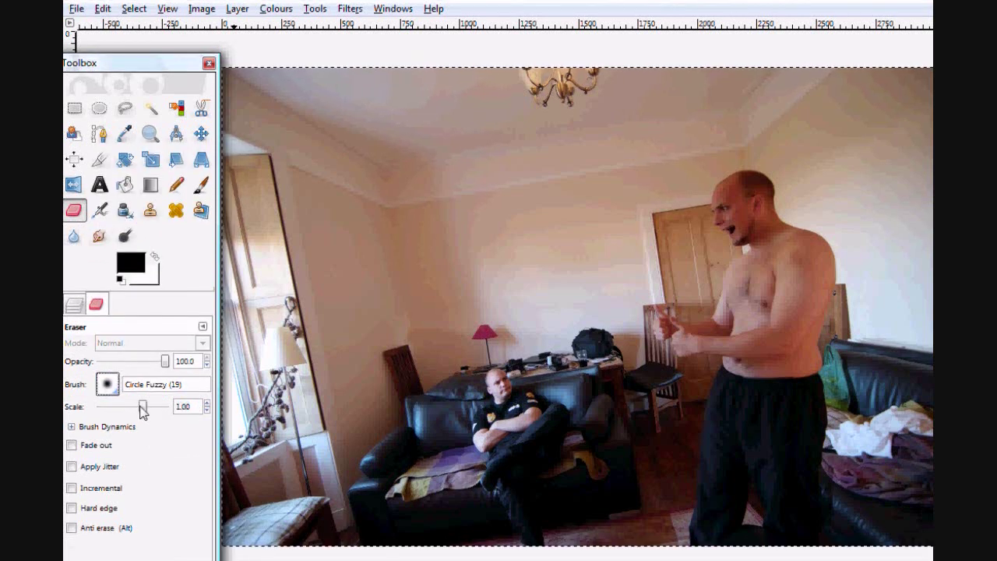
pyautogui.moveTo(141, 405); pyautogui.dragTo(164, 406)
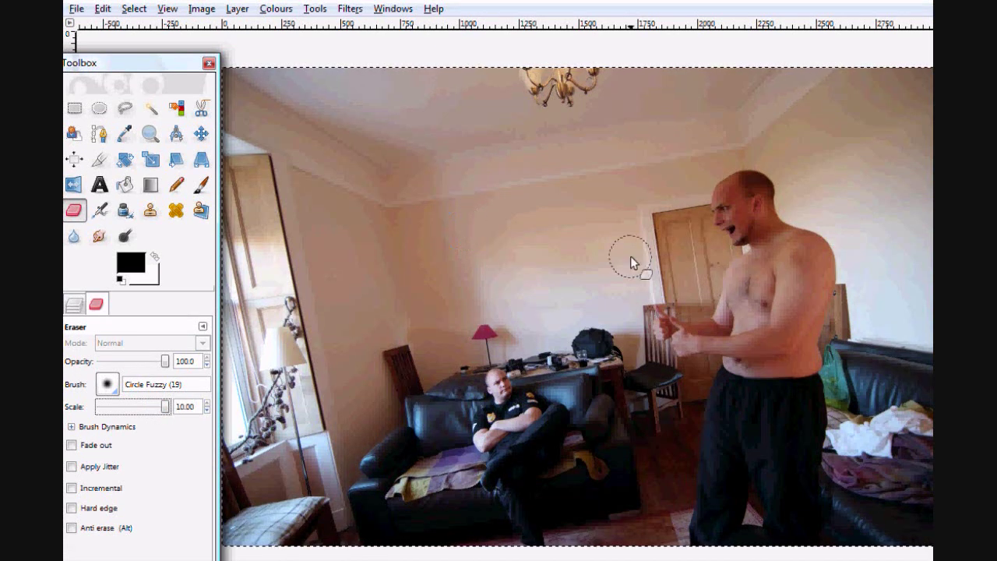
# Step: Erase mid-room to reveal the white-shirted man's face, torso and hand, undoing strokes over the shirtless man's head
pyautogui.moveTo(589, 247)
pyautogui.mouseDown()
pyautogui.moveTo(578, 232)
pyautogui.moveTo(583, 243)
pyautogui.mouseUp()
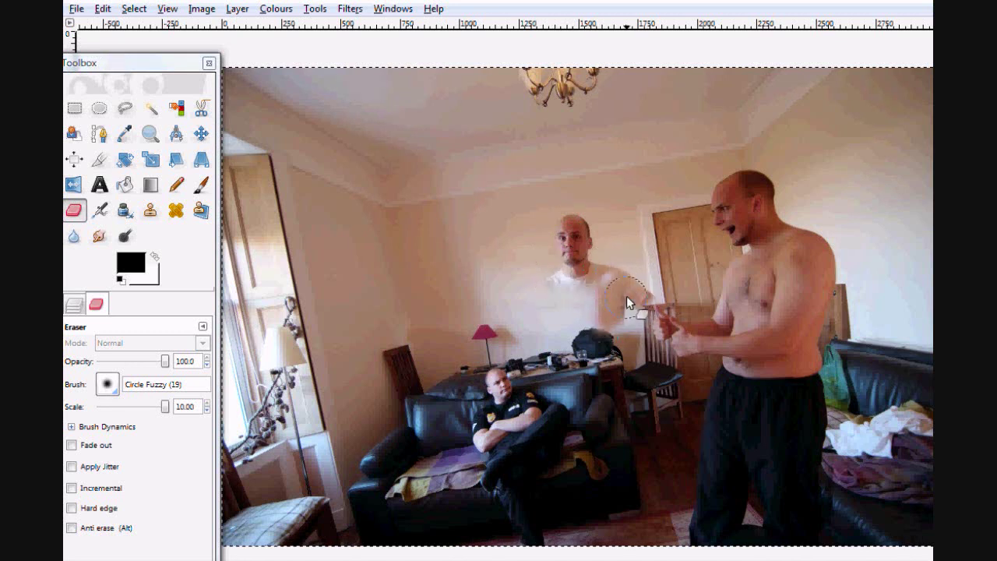
pyautogui.moveTo(623, 307)
pyautogui.mouseDown()
pyautogui.moveTo(630, 377)
pyautogui.moveTo(596, 313)
pyautogui.moveTo(596, 381)
pyautogui.moveTo(565, 292)
pyautogui.moveTo(587, 348)
pyautogui.moveTo(552, 315)
pyautogui.mouseUp()
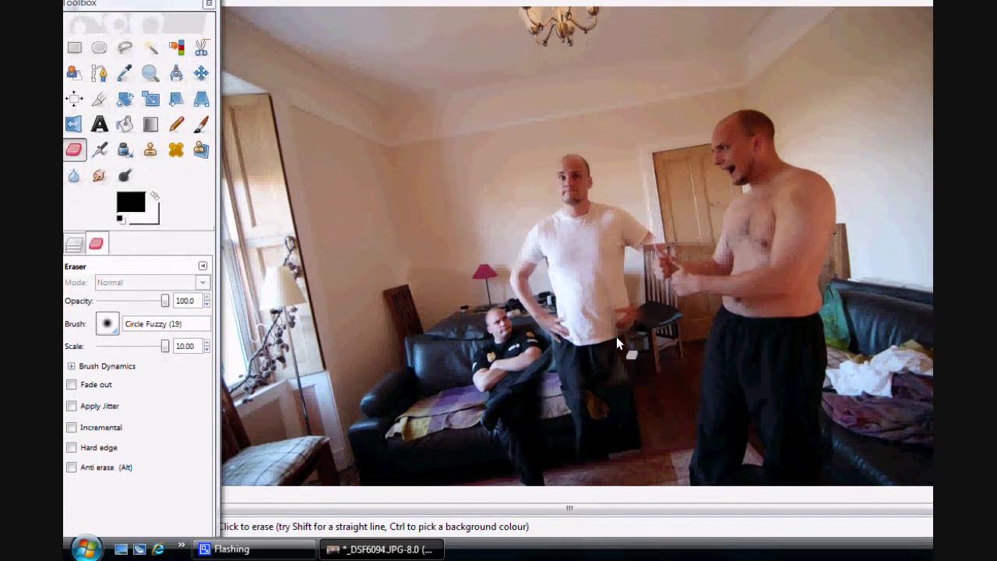
pyautogui.moveTo(616, 343)
pyautogui.mouseDown()
pyautogui.moveTo(647, 401)
pyautogui.moveTo(631, 385)
pyautogui.mouseUp()
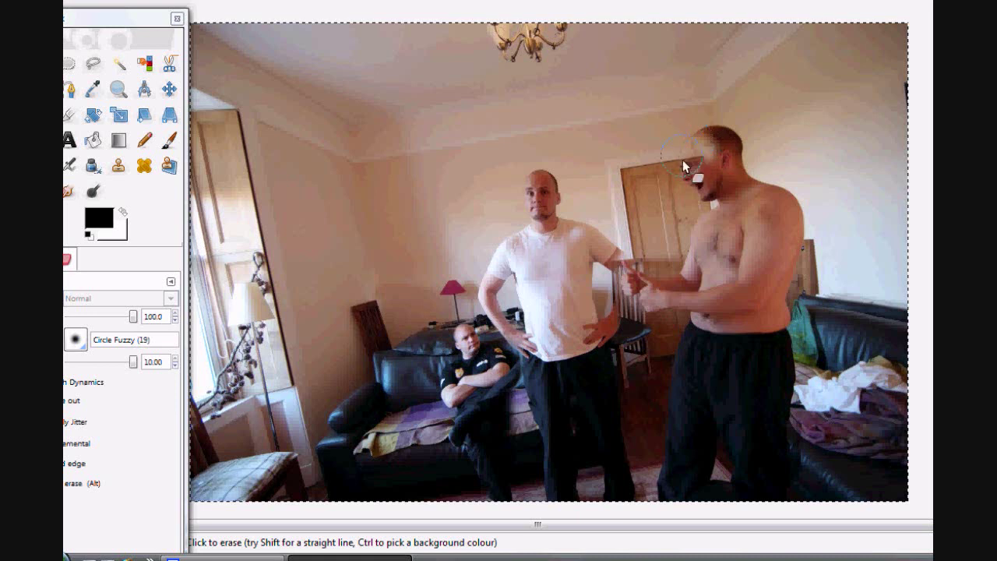
pyautogui.moveTo(690, 161)
pyautogui.mouseDown()
pyautogui.moveTo(708, 131)
pyautogui.moveTo(670, 181)
pyautogui.moveTo(716, 165)
pyautogui.moveTo(663, 191)
pyautogui.moveTo(700, 190)
pyautogui.moveTo(712, 168)
pyautogui.mouseUp()
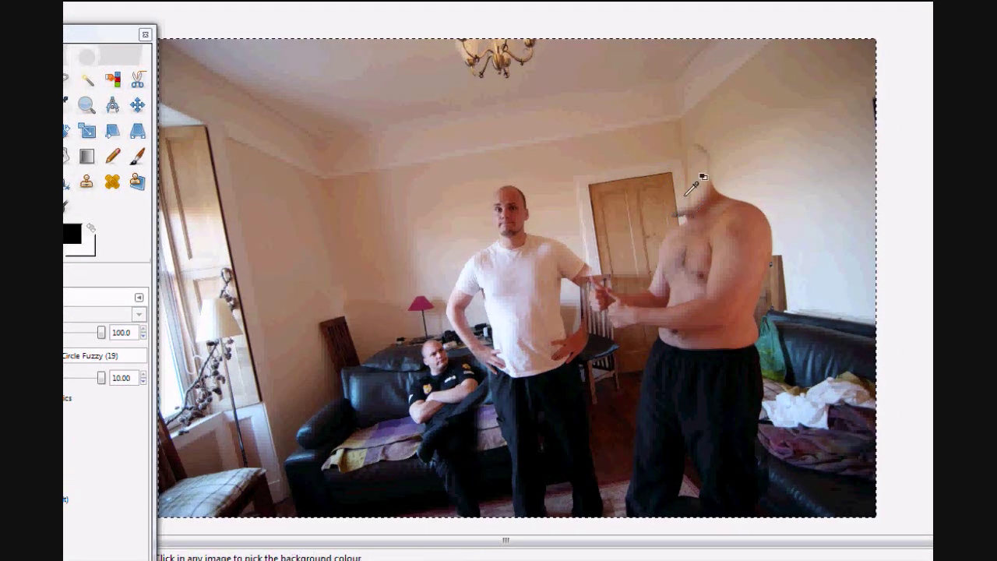
pyautogui.hotkey('ctrl', 'z')
pyautogui.hotkey('ctrl', 'z')
pyautogui.hotkey('ctrl', 'z')
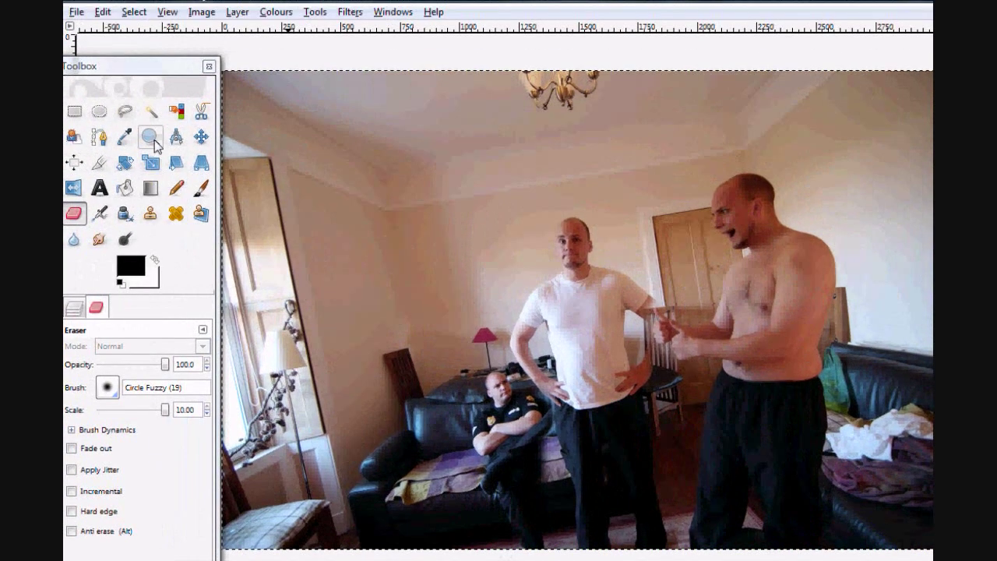
pyautogui.click(150, 137)
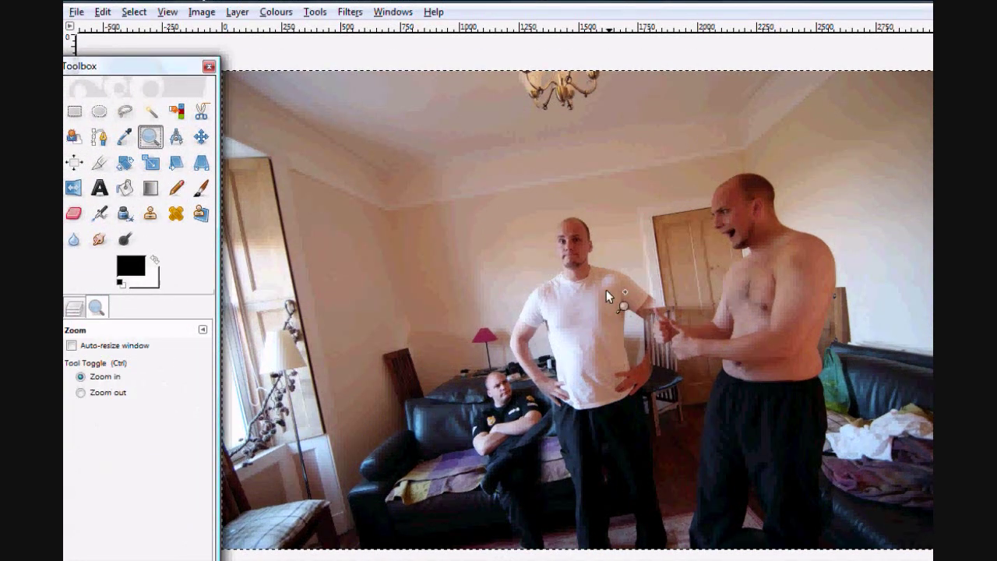
# Step: Zoom in on the arm and thumbs and shrink the Eraser brush for detail work
pyautogui.moveTo(591, 250); pyautogui.dragTo(717, 386)
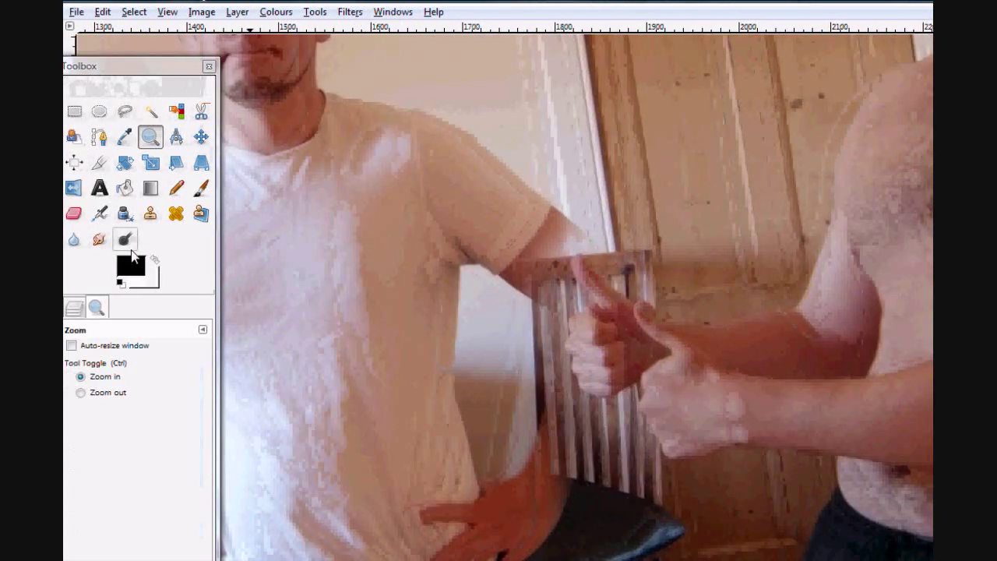
pyautogui.click(73, 226)
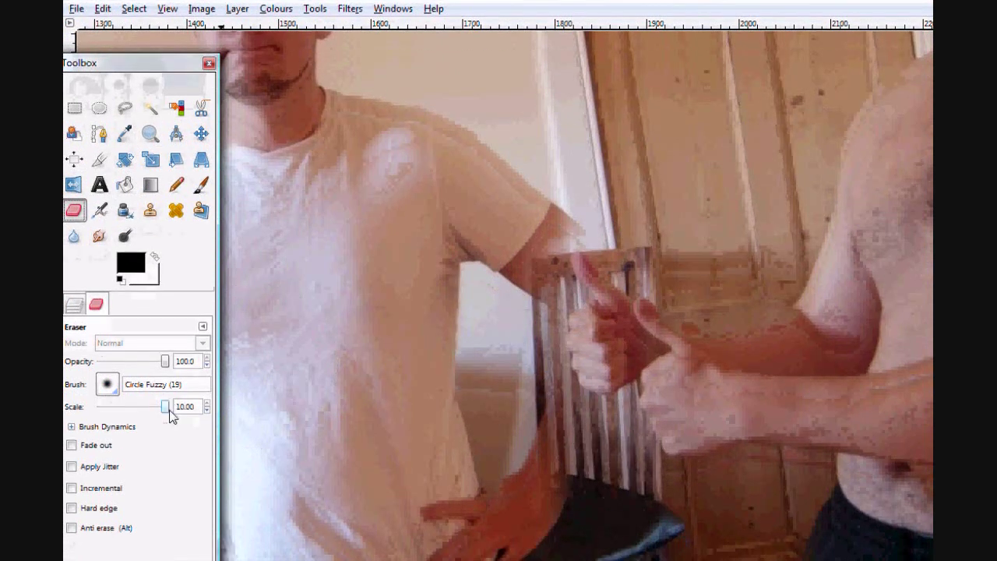
pyautogui.moveTo(165, 422)
pyautogui.mouseDown()
pyautogui.moveTo(145, 426)
pyautogui.moveTo(150, 407)
pyautogui.mouseUp()
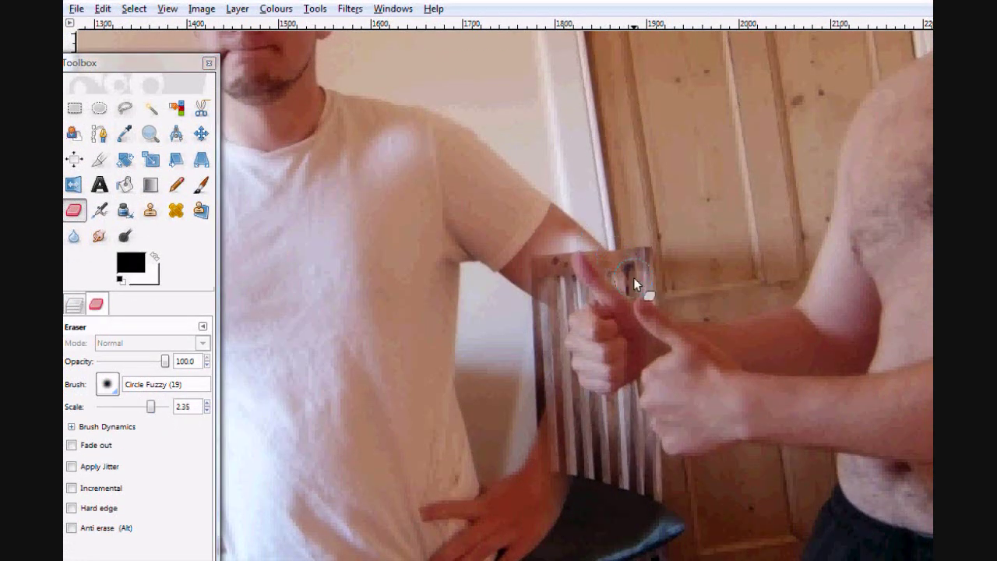
# Step: Erase along the white-shirted man's arm and hand to reveal their edges cleanly
pyautogui.moveTo(564, 295)
pyautogui.mouseDown()
pyautogui.moveTo(537, 416)
pyautogui.moveTo(553, 467)
pyautogui.moveTo(563, 390)
pyautogui.mouseUp()
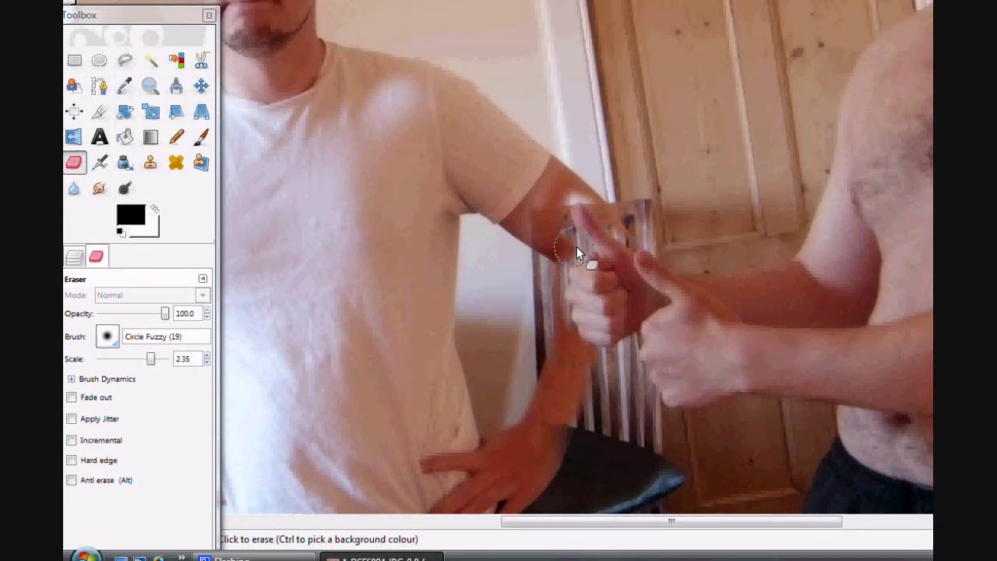
pyautogui.moveTo(621, 227); pyautogui.dragTo(563, 191)
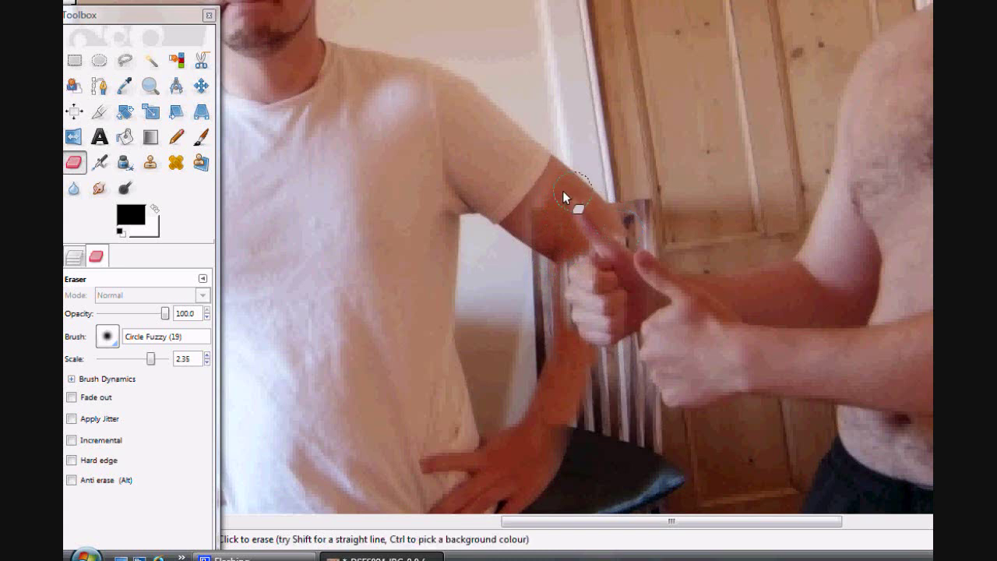
pyautogui.moveTo(570, 260); pyautogui.dragTo(564, 313)
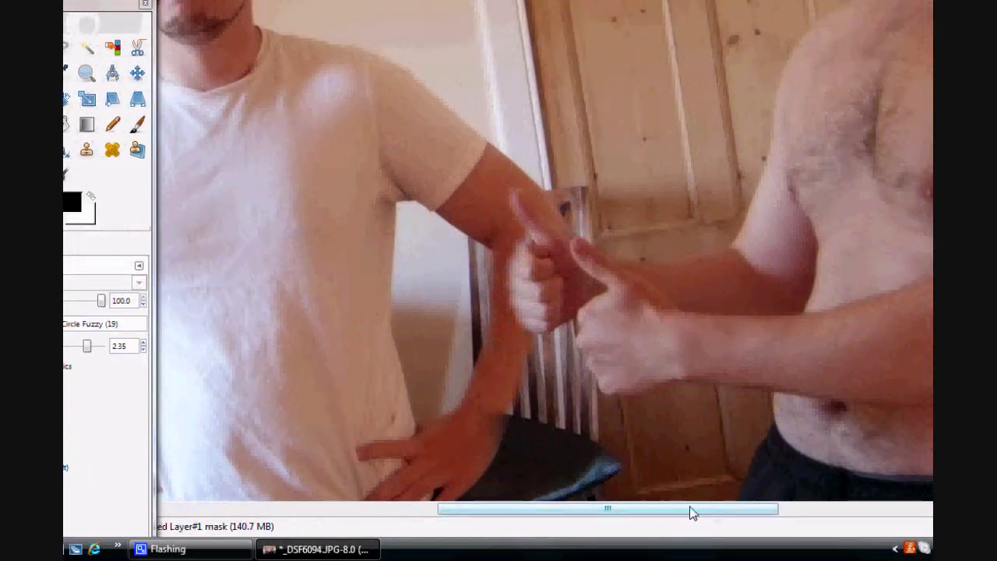
pyautogui.moveTo(754, 521); pyautogui.dragTo(471, 521)
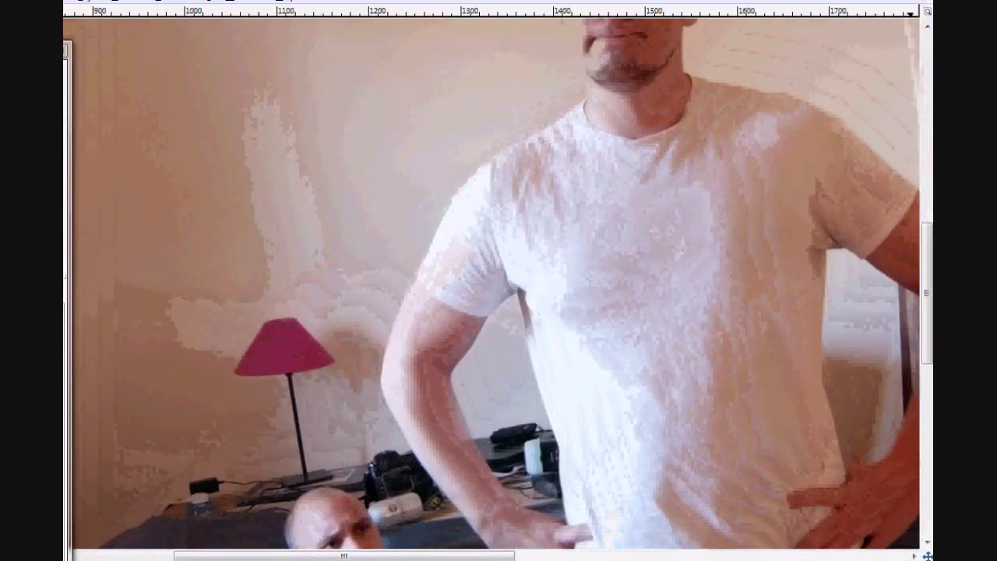
pyautogui.moveTo(925, 247); pyautogui.dragTo(925, 314)
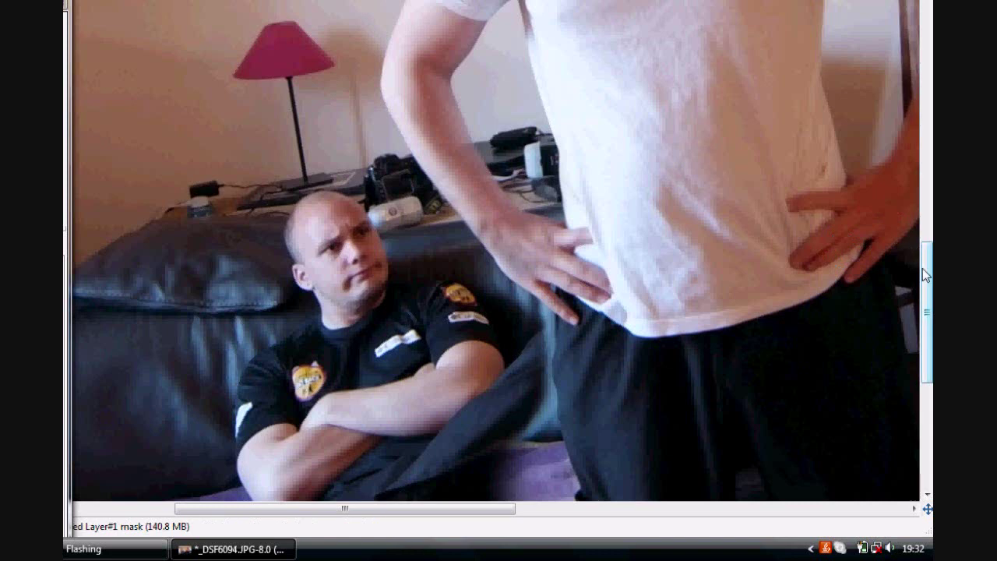
pyautogui.moveTo(924, 320)
pyautogui.mouseDown()
pyautogui.moveTo(925, 352)
pyautogui.moveTo(925, 316)
pyautogui.moveTo(925, 335)
pyautogui.mouseUp()
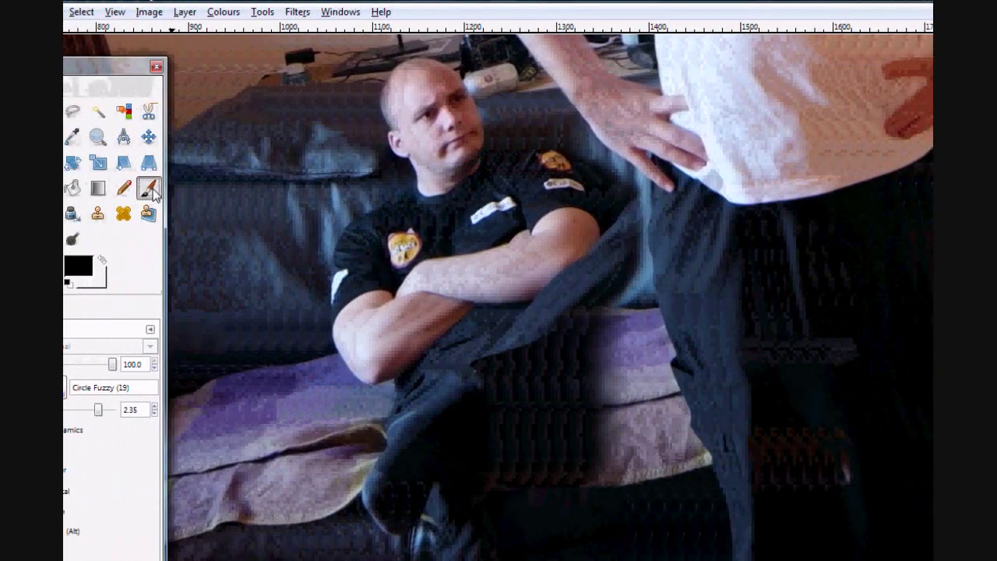
# Step: Paint black on the layer mask at brush scale 2.15 over the light gap beside the trousers
pyautogui.click(148, 188)
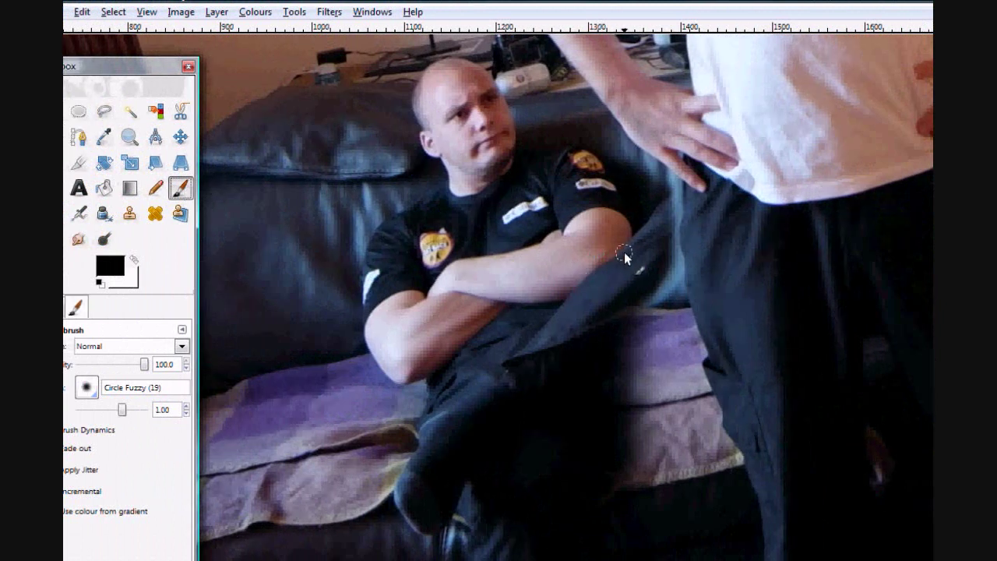
pyautogui.click(666, 248)
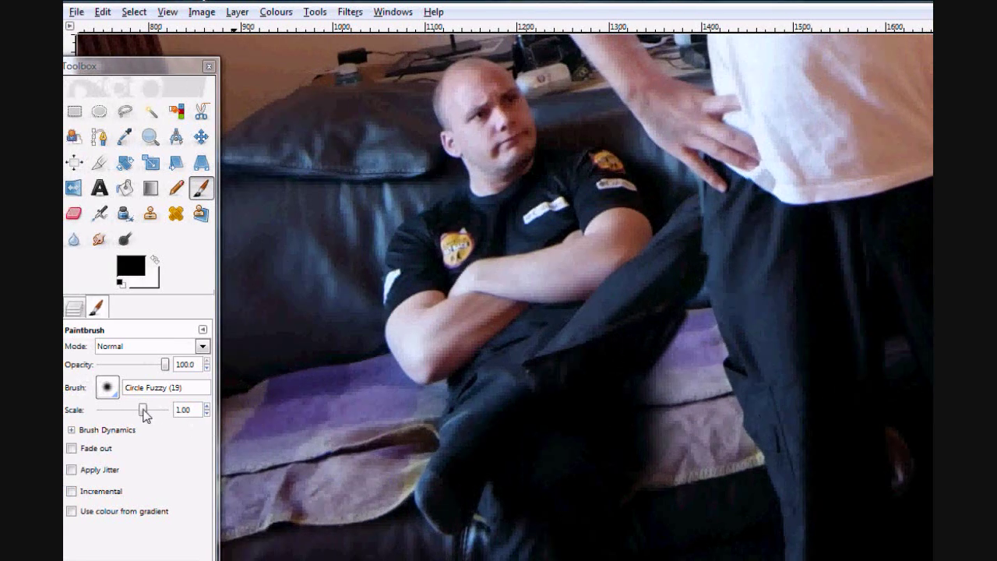
pyautogui.moveTo(122, 409); pyautogui.dragTo(128, 408)
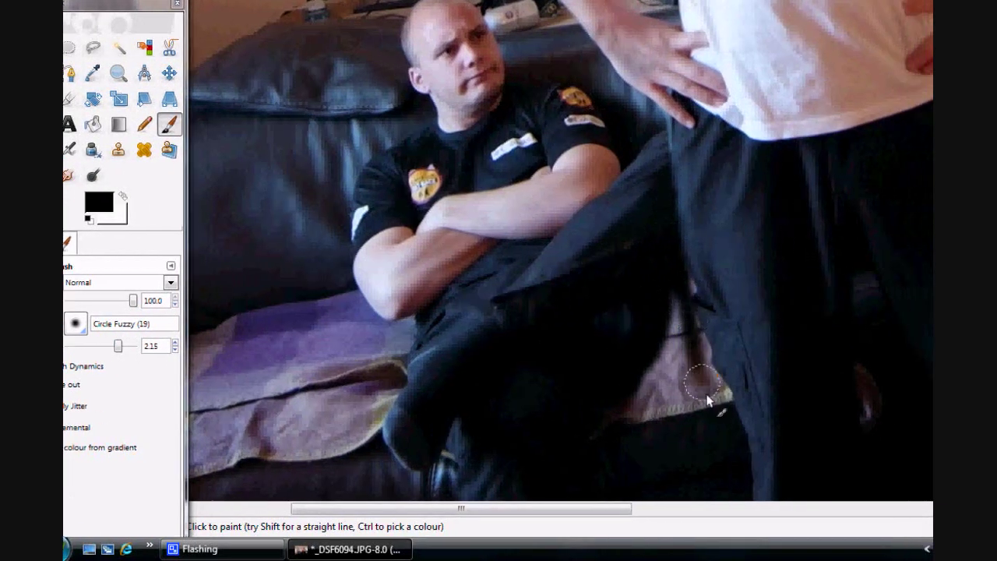
pyautogui.moveTo(715, 295)
pyautogui.mouseDown()
pyautogui.moveTo(701, 350)
pyautogui.moveTo(732, 407)
pyautogui.moveTo(715, 327)
pyautogui.mouseUp()
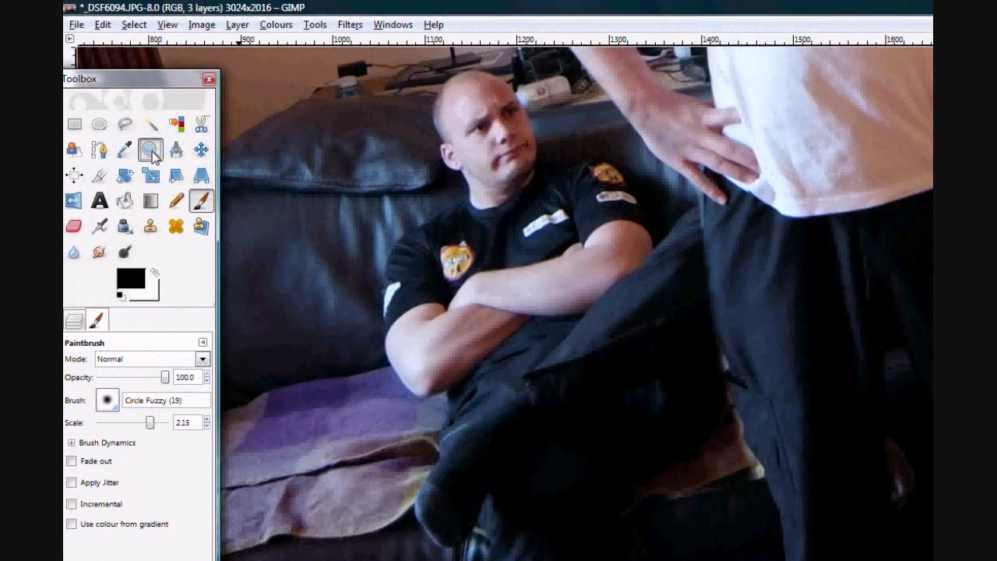
pyautogui.click(152, 153)
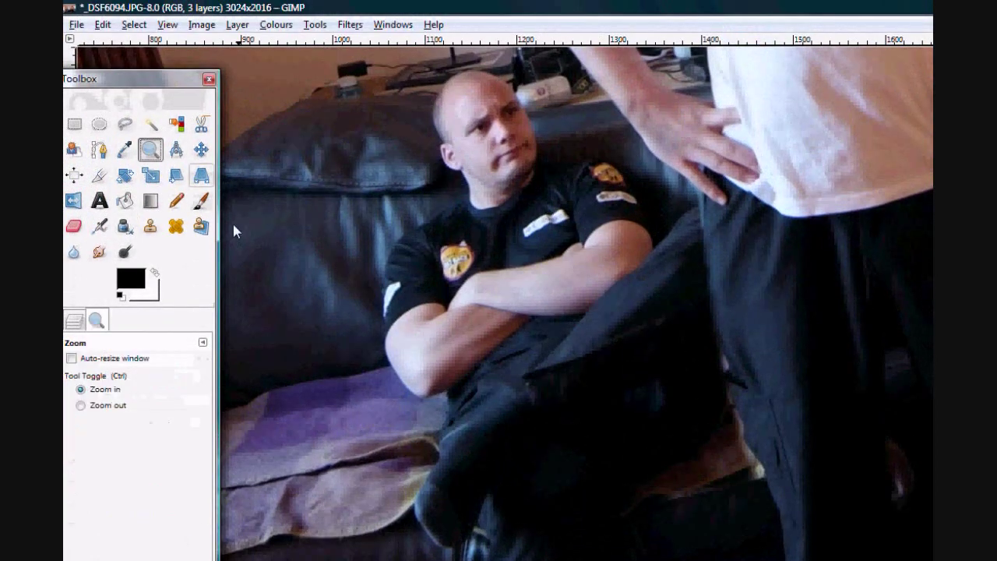
# Step: Zoom out to review the whole three-man composite, then zoom back in
pyautogui.click(81, 405)
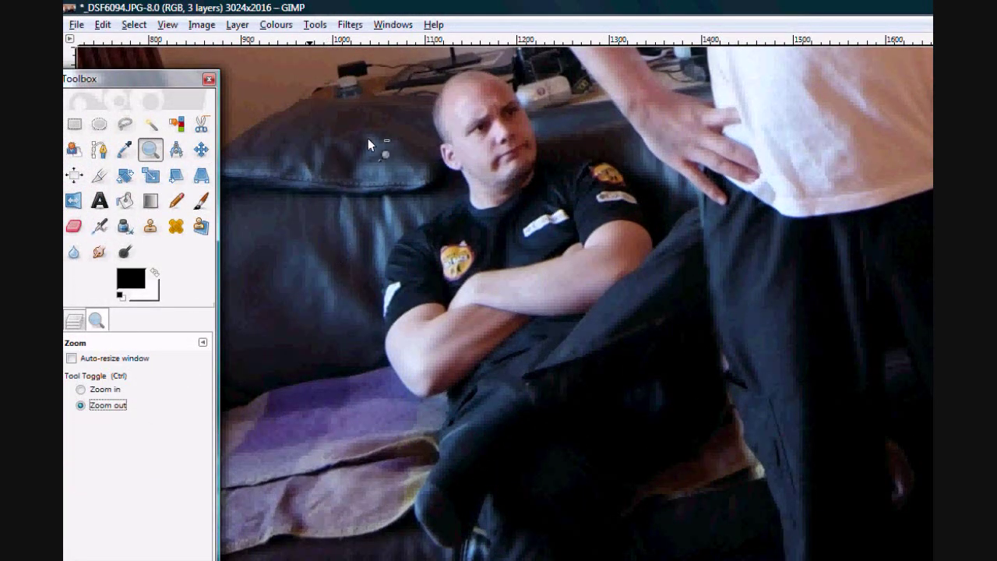
pyautogui.moveTo(368, 138); pyautogui.dragTo(715, 452)
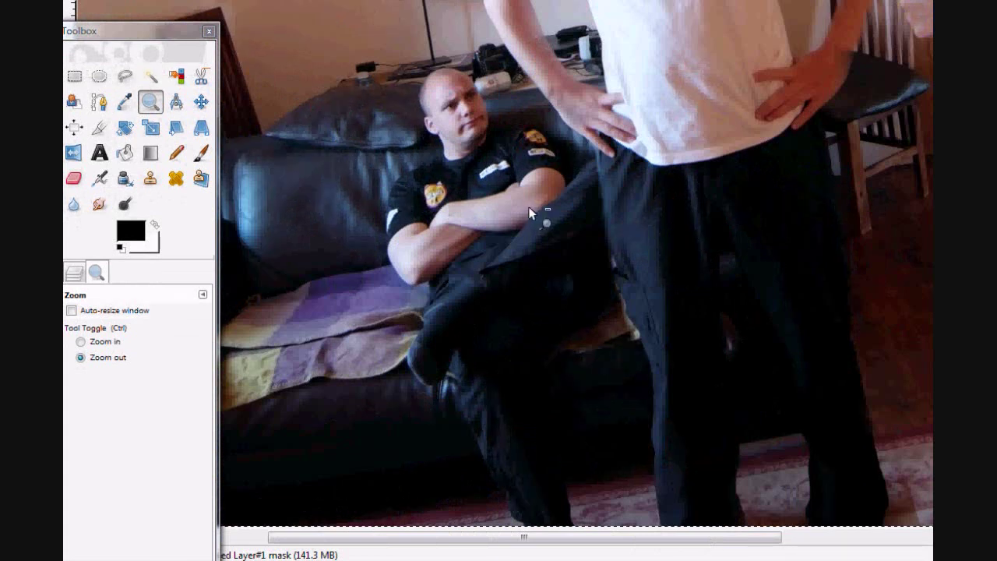
pyautogui.moveTo(529, 213); pyautogui.dragTo(712, 317)
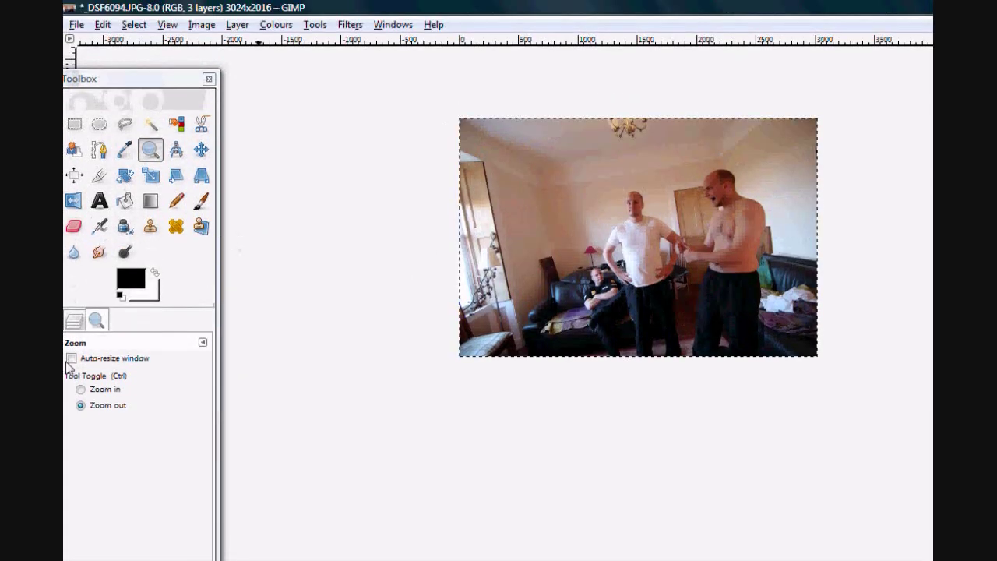
pyautogui.click(80, 388)
pyautogui.moveTo(447, 106); pyautogui.dragTo(829, 365)
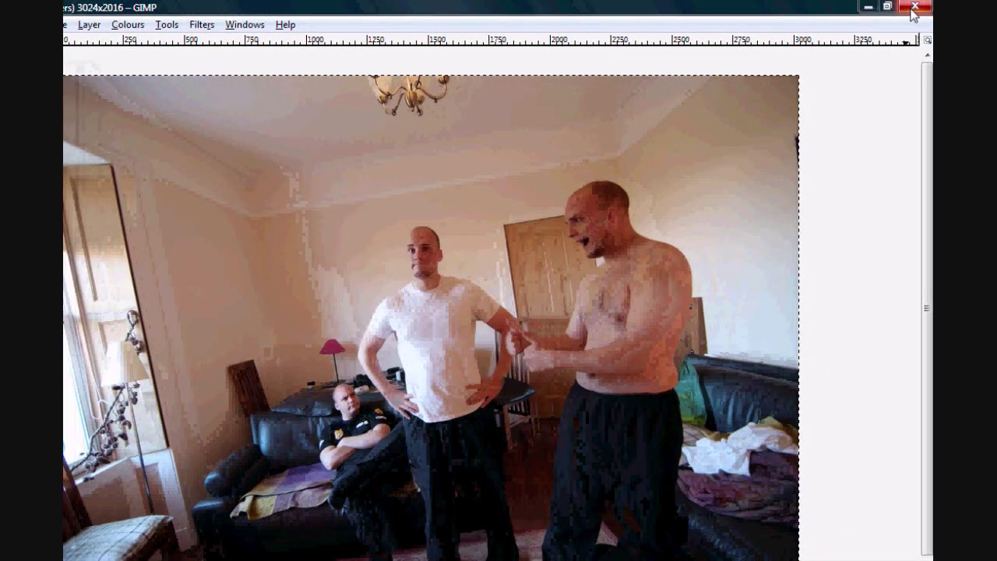
# Step: Close the image without saving and quit GIMP
pyautogui.hotkey('ctrl', 'w')
pyautogui.click(418, 382)
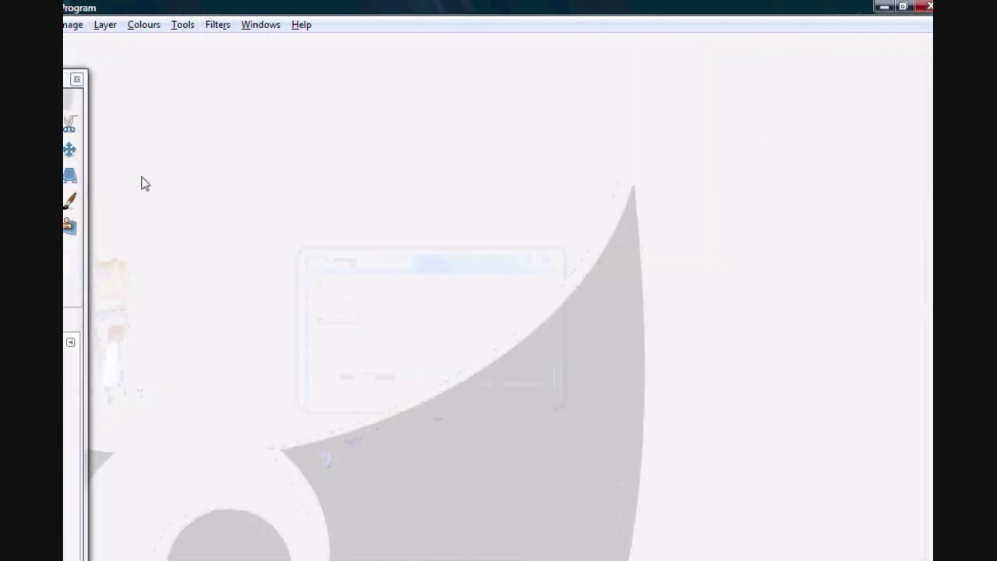
pyautogui.click(187, 80)
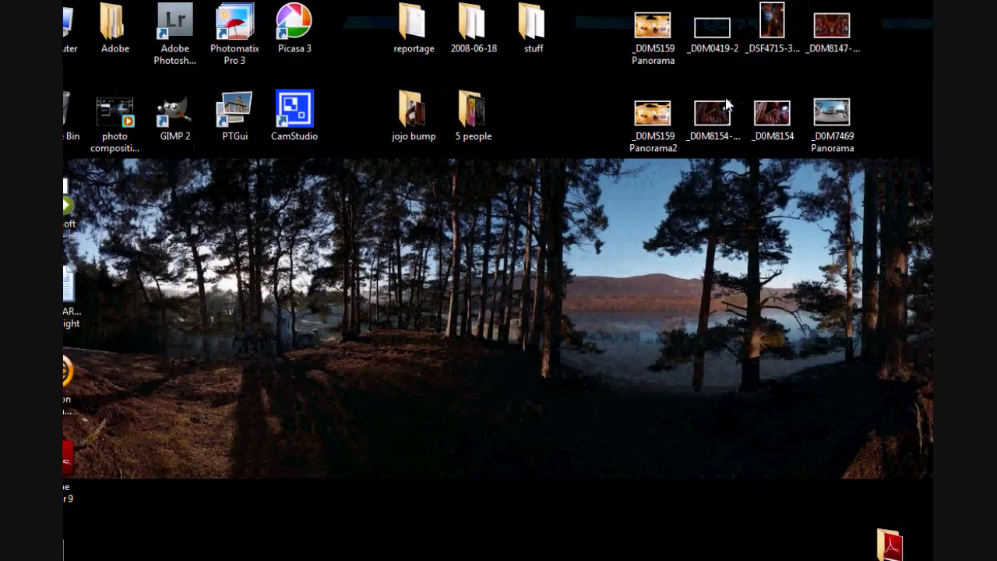